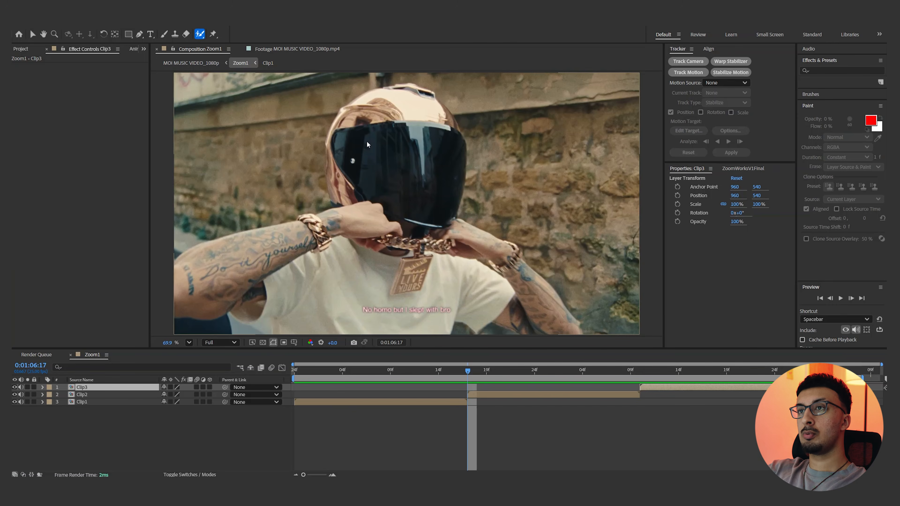
Select the dark helmet visor in Clip2 with the Roto Brush, including the bright reflection near its upper edge
drag(254, 159, 513, 160)
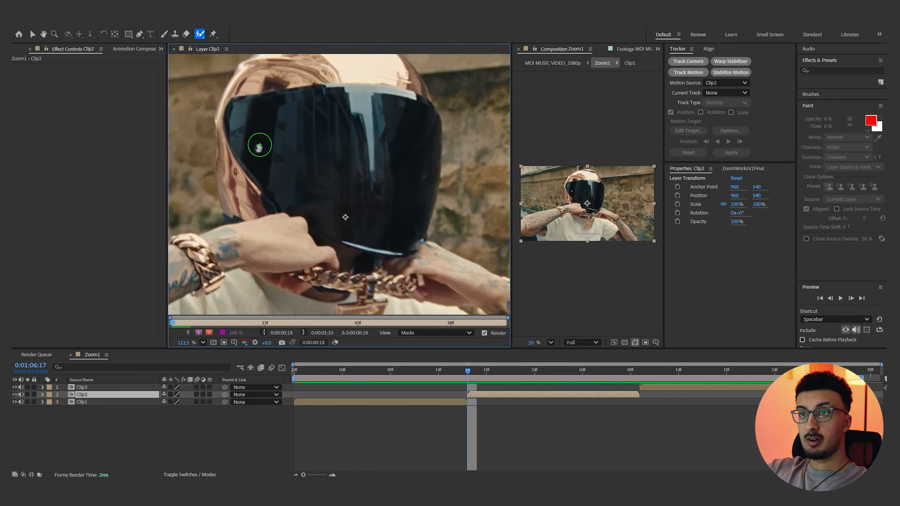
drag(246, 137, 358, 226)
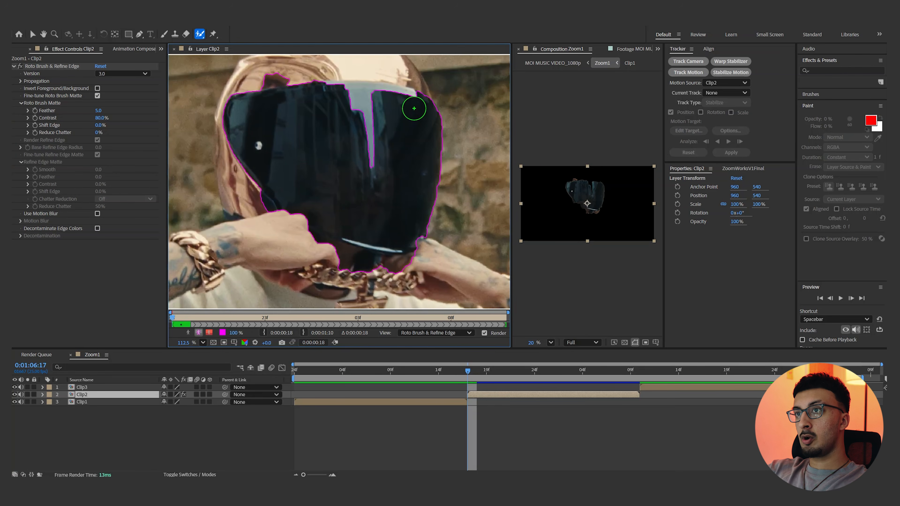
scroll(414, 108, up, 3)
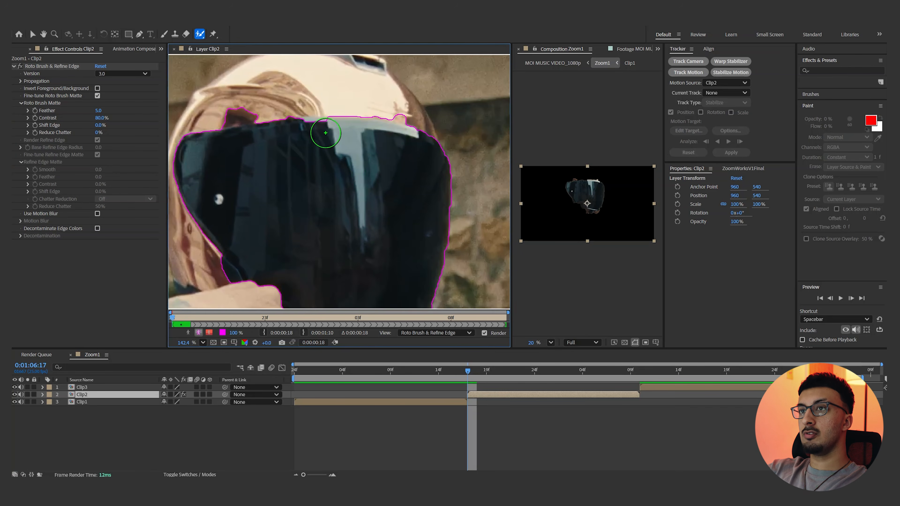
drag(297, 136, 376, 148)
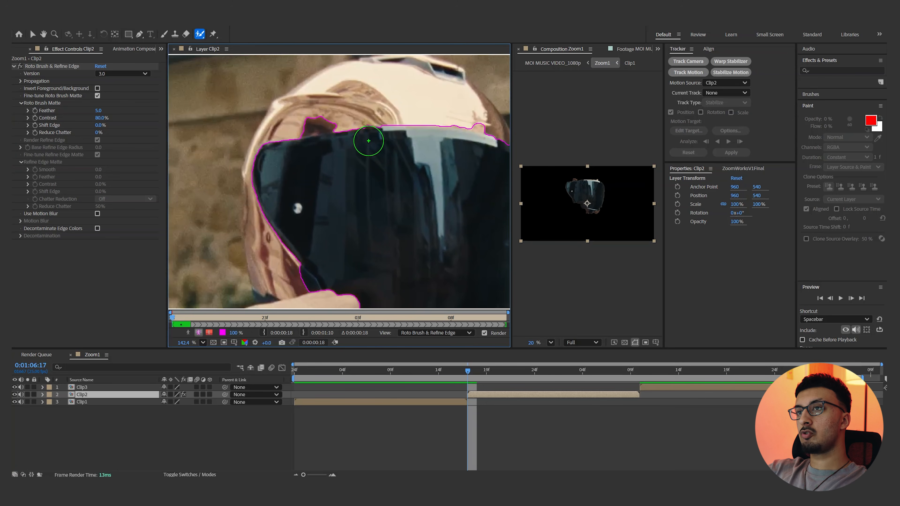
Subtract the helmet shell above the visor and the hands and chain below it from the Roto Brush selection
alt+drag(316, 122, 335, 113)
drag(368, 181, 312, 106)
mouse_move(242, 207)
alt+mouse_down()
mouse_move(253, 217)
mouse_move(258, 181)
mouse_move(235, 139)
alt+mouse_up()
mouse_move(291, 194)
alt+mouse_down()
mouse_move(337, 207)
mouse_move(423, 202)
alt+mouse_up()
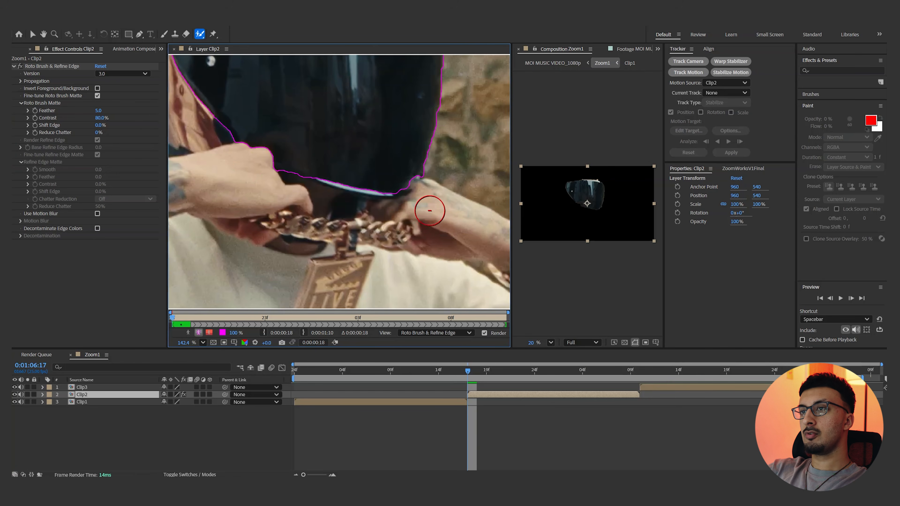
drag(389, 170, 399, 199)
drag(321, 209, 318, 231)
mouse_move(306, 170)
mouse_down()
mouse_move(351, 194)
mouse_move(364, 221)
mouse_up()
Clean up the remaining edges of the Roto Brush selection so it follows the visor's outline
scroll(316, 180, down, 1)
mouse_move(232, 318)
mouse_down()
mouse_move(283, 309)
mouse_move(248, 318)
mouse_move(179, 314)
mouse_move(220, 312)
mouse_up()
scroll(258, 184, up, 4)
click(296, 210)
mouse_move(364, 175)
mouse_down()
mouse_move(319, 204)
mouse_move(337, 201)
mouse_up()
drag(218, 220, 253, 280)
scroll(372, 195, down, 4)
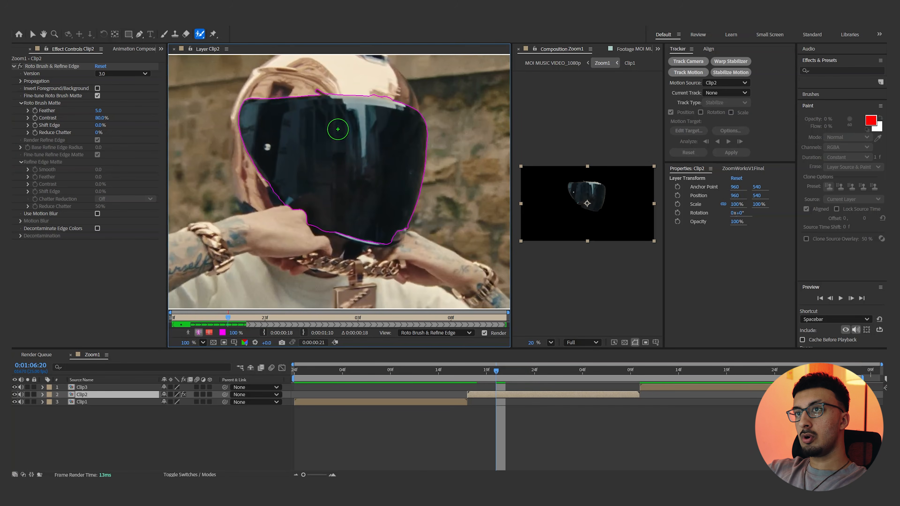
Propagate the visor selection through to the end of Clip2, checking the outline across the frames
scroll(338, 129, up, 4)
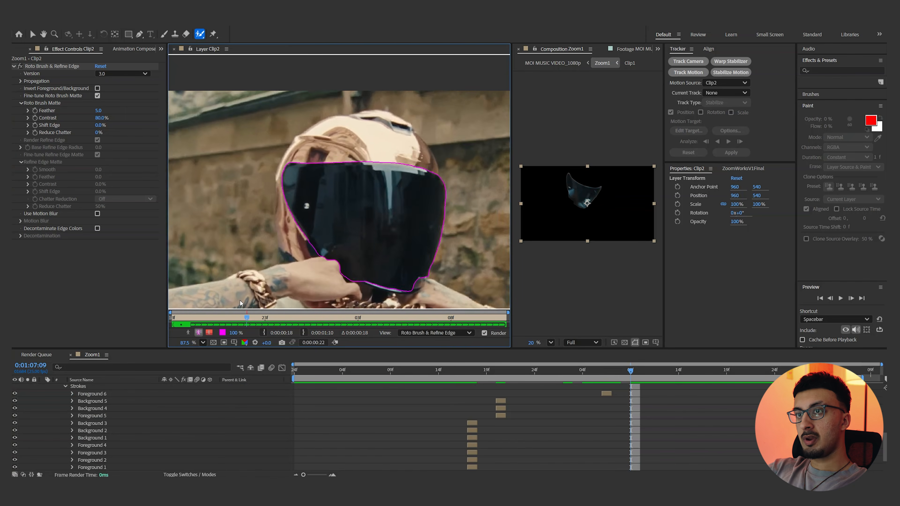
drag(240, 304, 546, 320)
drag(396, 248, 396, 233)
scroll(618, 418, up, 6)
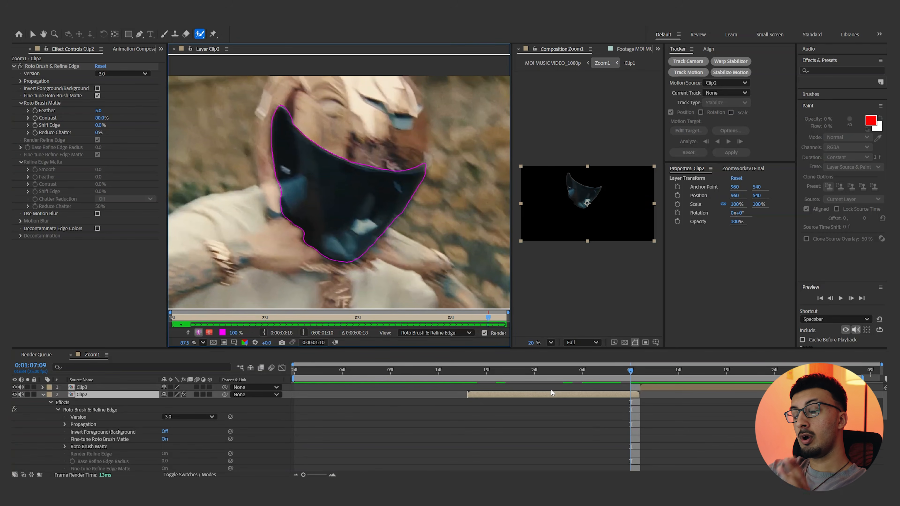
Duplicate Clip2 and invert the Roto Brush foreground and background on the upper copy
click(514, 397)
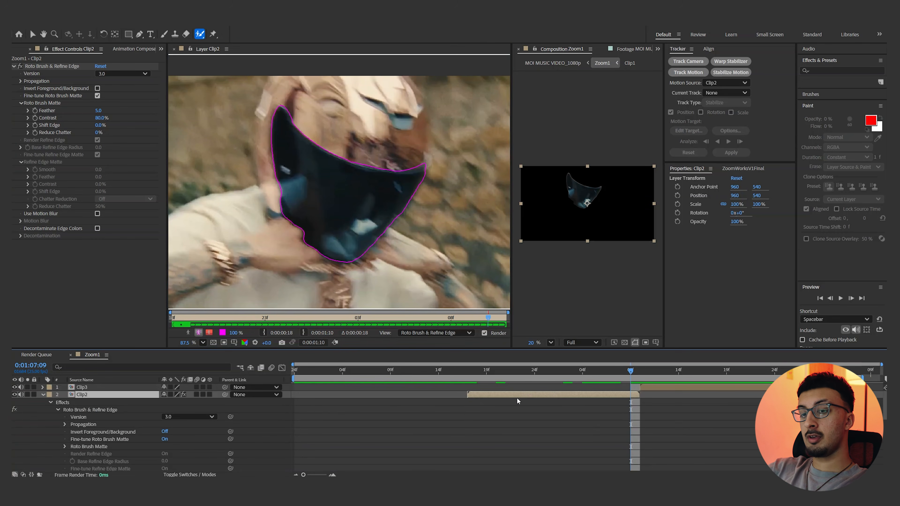
key(ctrl+d)
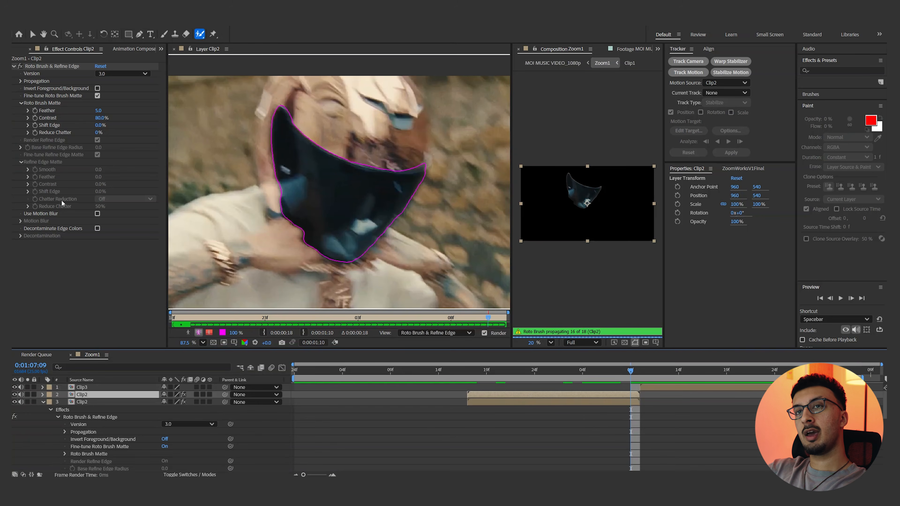
click(97, 88)
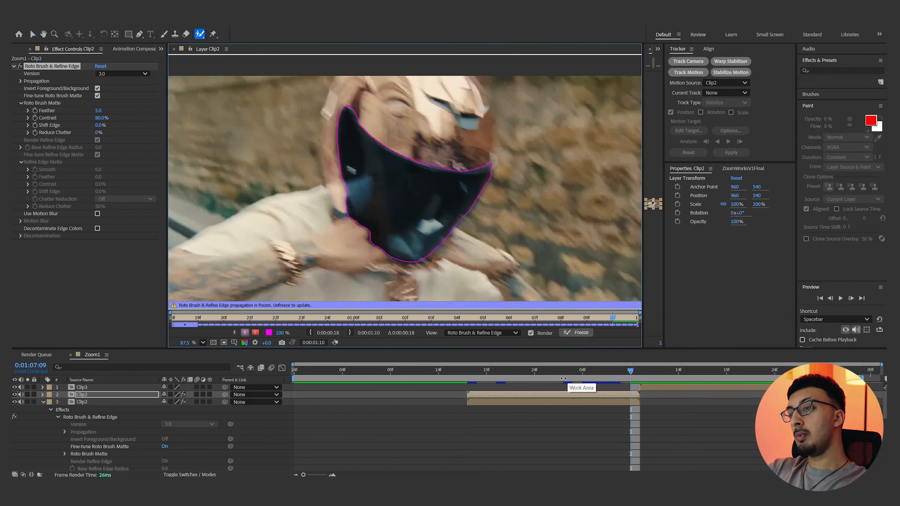
Freeze the Roto Brush propagation on the upper Clip2 layer
click(546, 401)
click(548, 395)
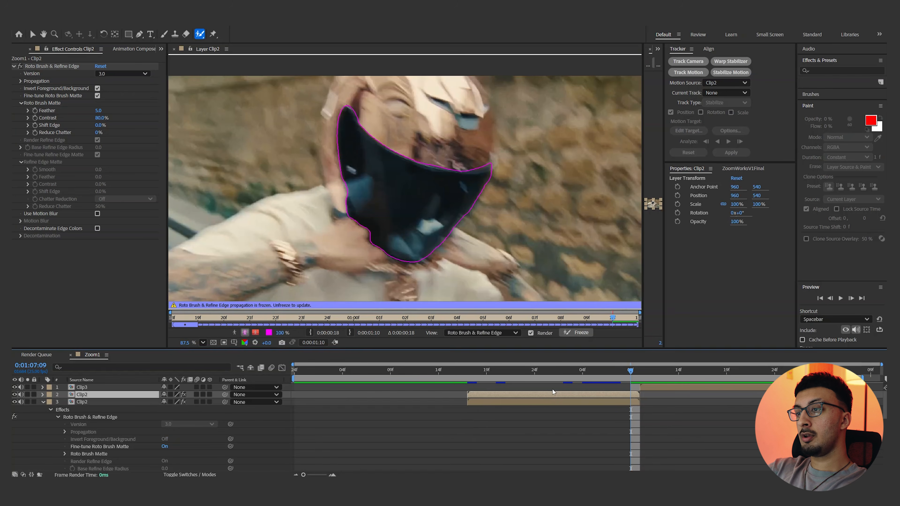
click(581, 333)
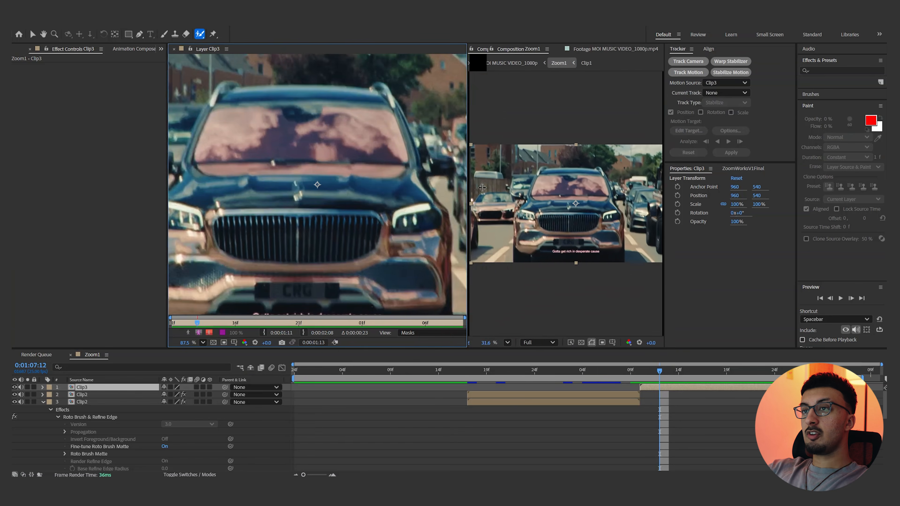
Select the front car's windshield in Clip3 with the Roto Brush and propagate the selection through the clip
scroll(426, 201, up, 4)
mouse_move(663, 371)
mouse_down()
mouse_move(774, 371)
mouse_move(664, 371)
mouse_up()
drag(335, 118, 358, 142)
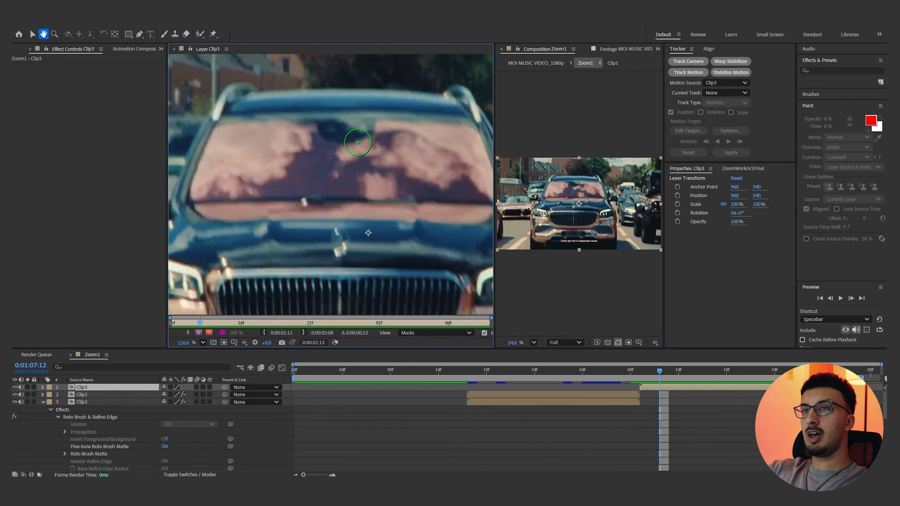
mouse_move(235, 138)
mouse_down()
mouse_move(212, 177)
mouse_move(433, 173)
mouse_up()
drag(272, 214, 365, 212)
scroll(319, 149, down, 2)
drag(238, 87, 460, 90)
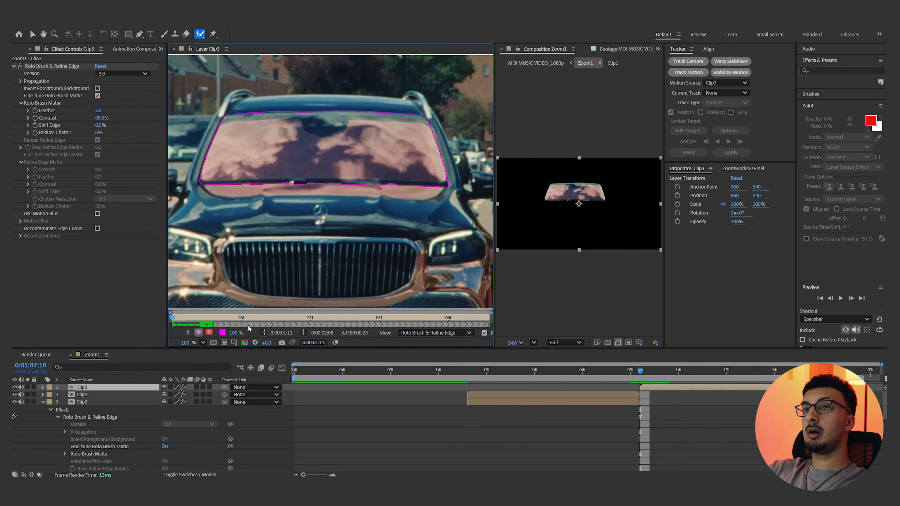
drag(213, 320, 524, 312)
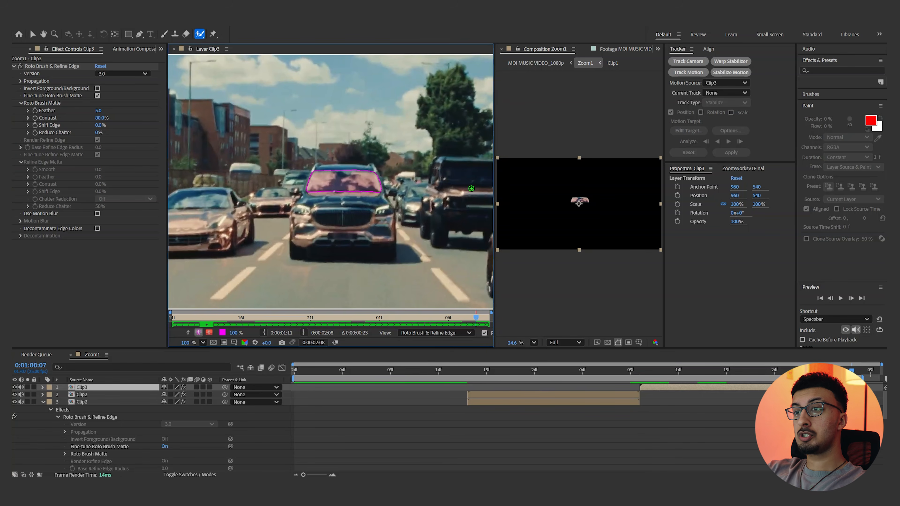
drag(473, 323, 377, 311)
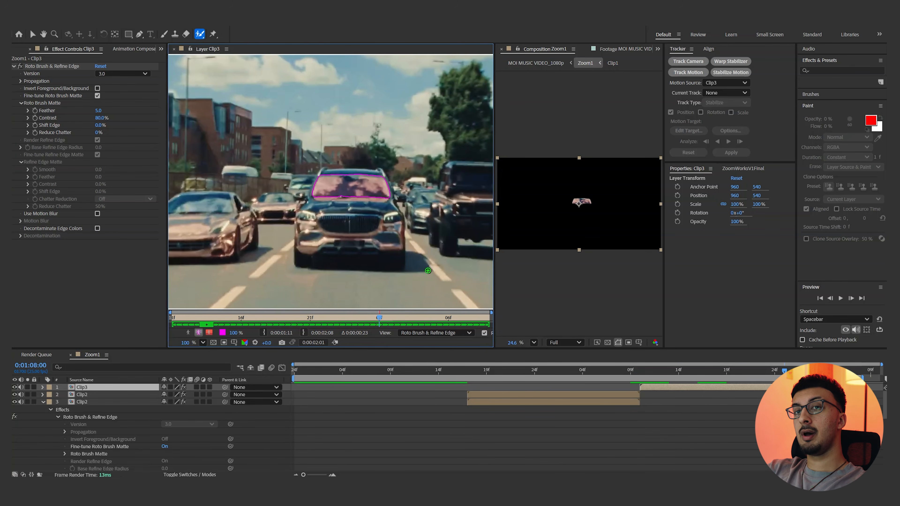
Duplicate Clip3 and invert the Roto Brush foreground and background on the upper copy
click(689, 385)
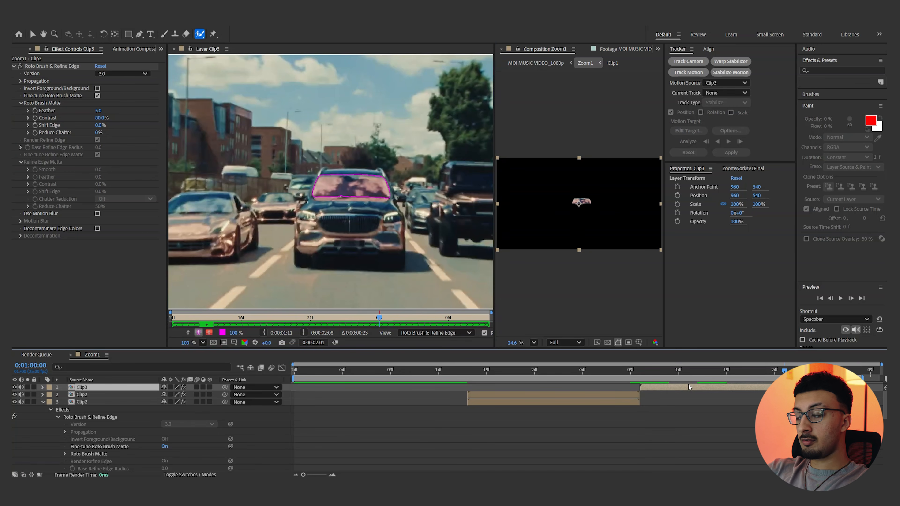
key(ctrl+d)
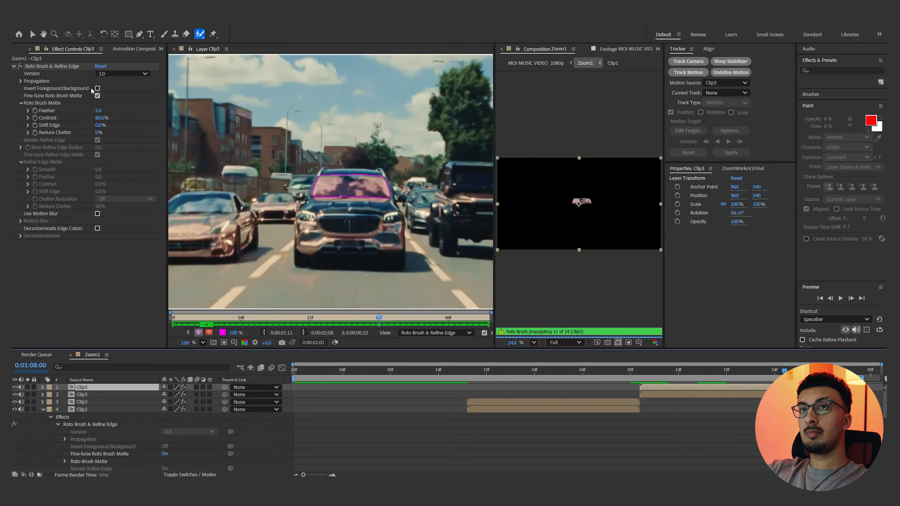
click(97, 88)
Freeze the Roto Brush propagation on the Clip3 layers
click(659, 393)
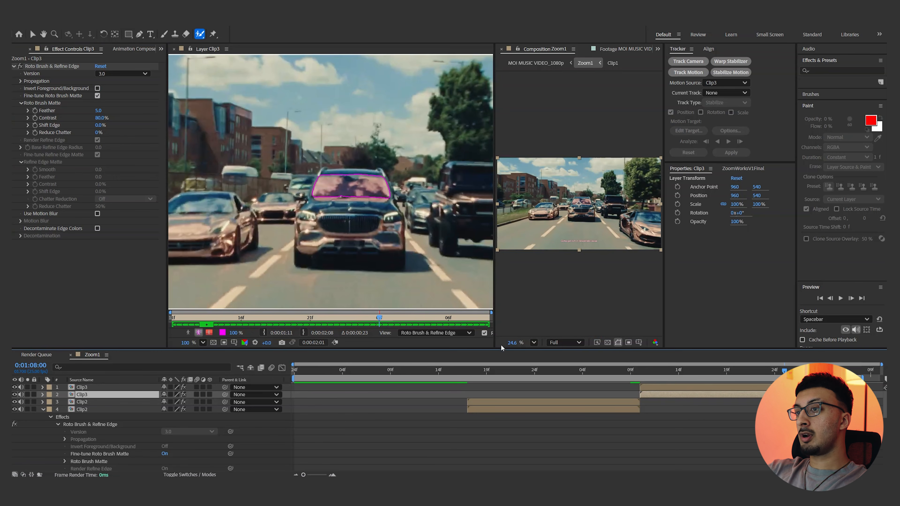
drag(494, 333, 589, 333)
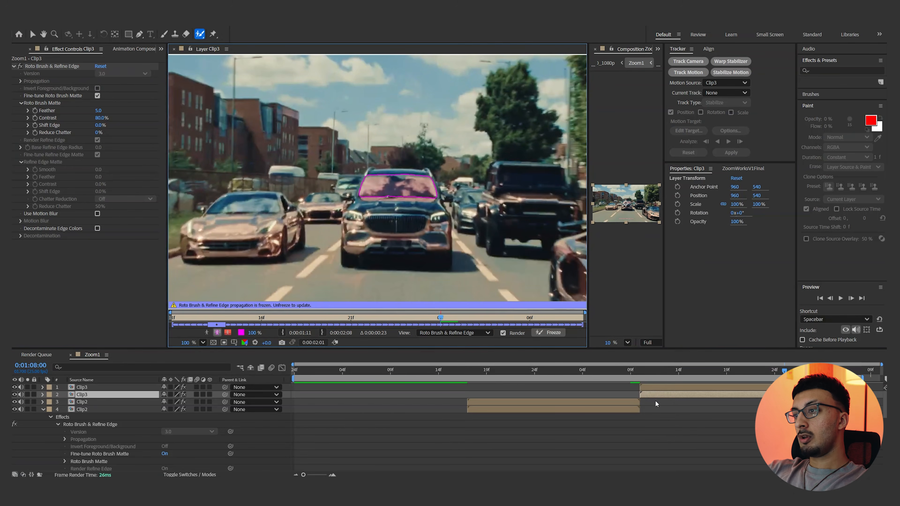
double_click(673, 390)
click(550, 333)
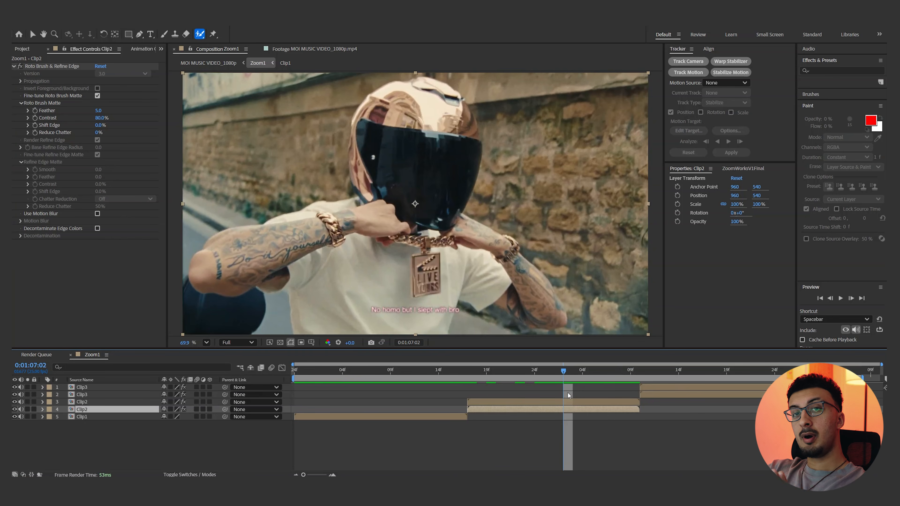
Hide the lower Clip3 and Clip2 copies to check the windshield and visor cutouts
drag(583, 371, 717, 370)
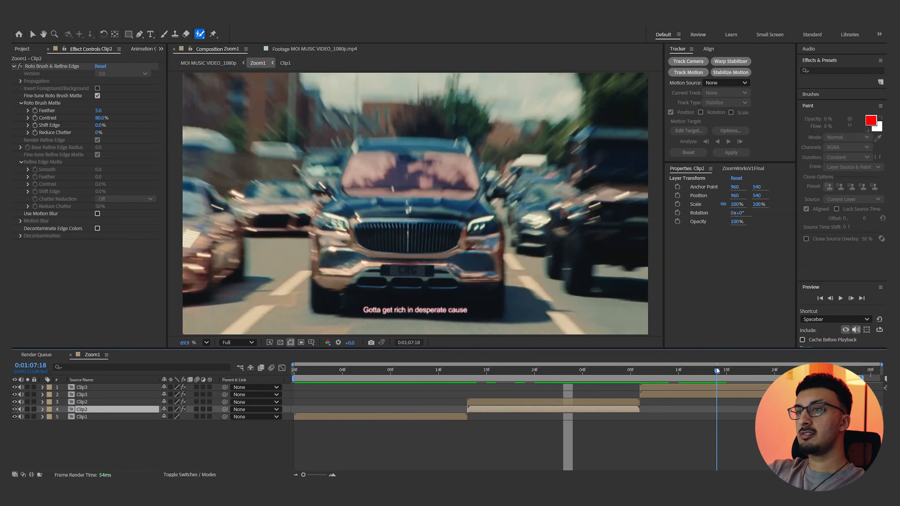
click(16, 396)
click(17, 428)
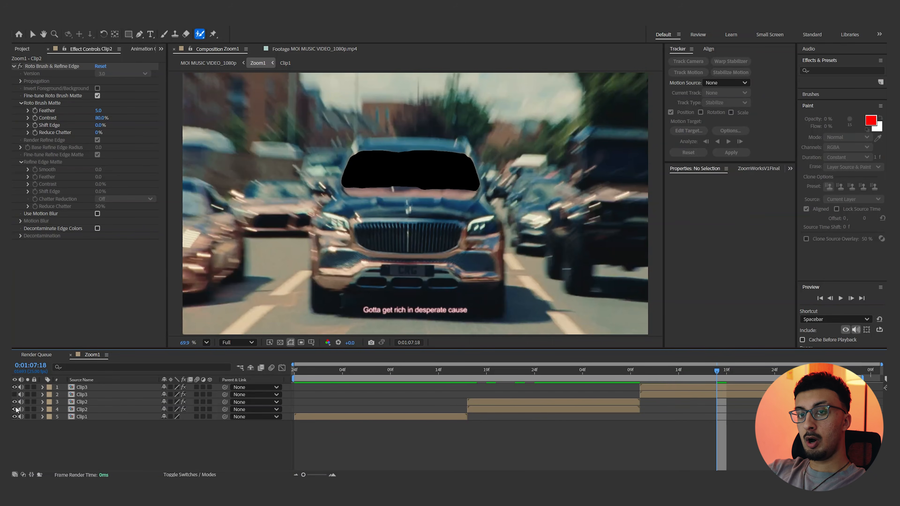
Rename the lower copies of Clip2 and Clip3 as Clip2Inner and Clip3Inner
click(653, 392)
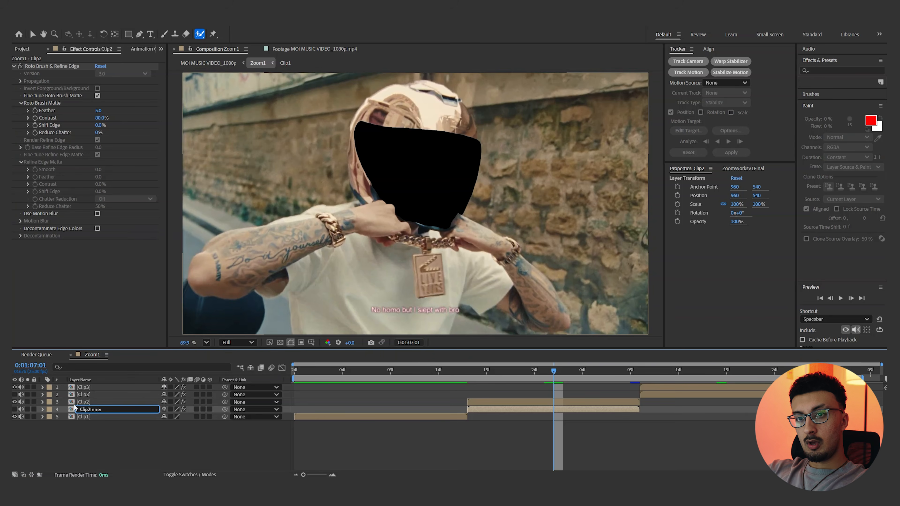
right_click(107, 394)
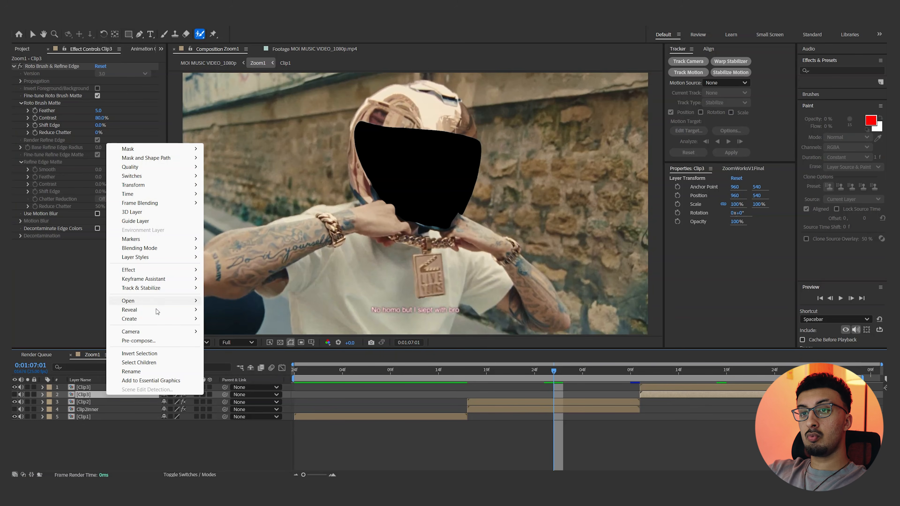
click(133, 372)
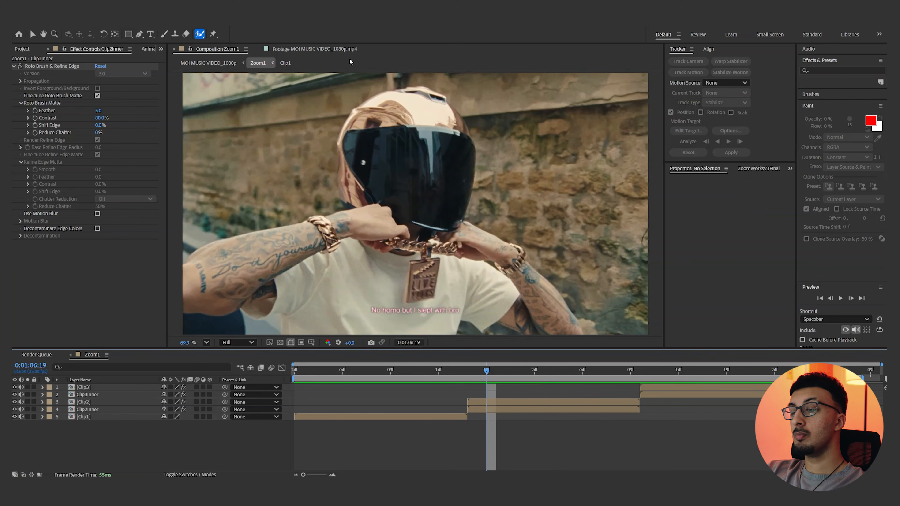
Preview the Zoom1 composition with all layers on, and hide the Clip2Inner and Clip3Inner layers
key(space)
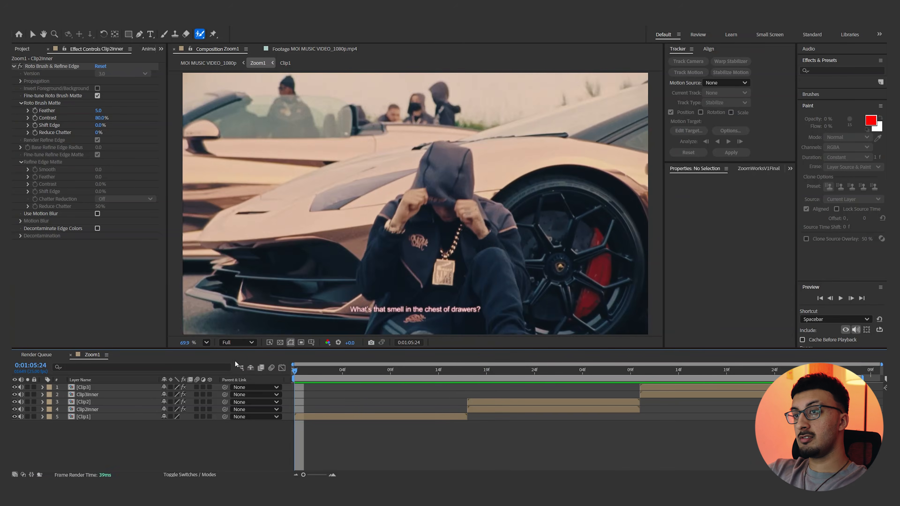
key(space)
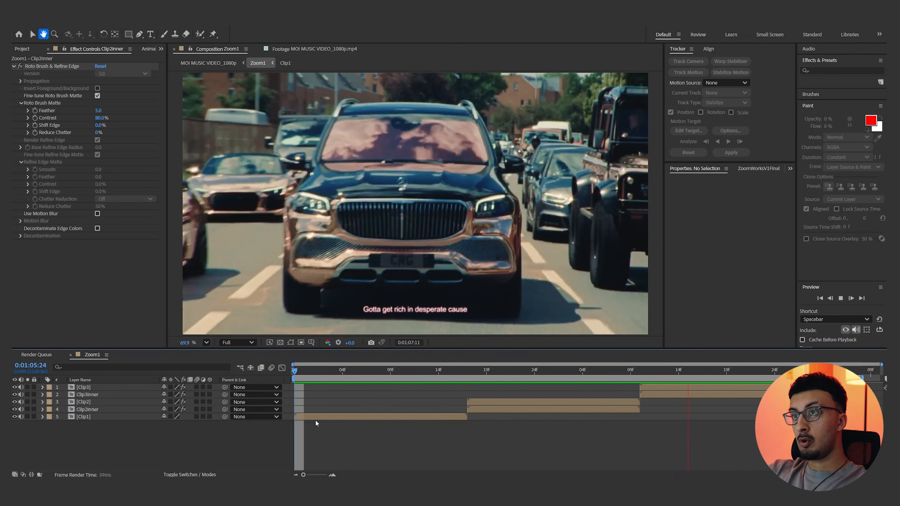
click(15, 410)
click(14, 395)
Play back the helmet and car shots to inspect the visor and windshield cutouts
drag(508, 372, 448, 375)
key(space)
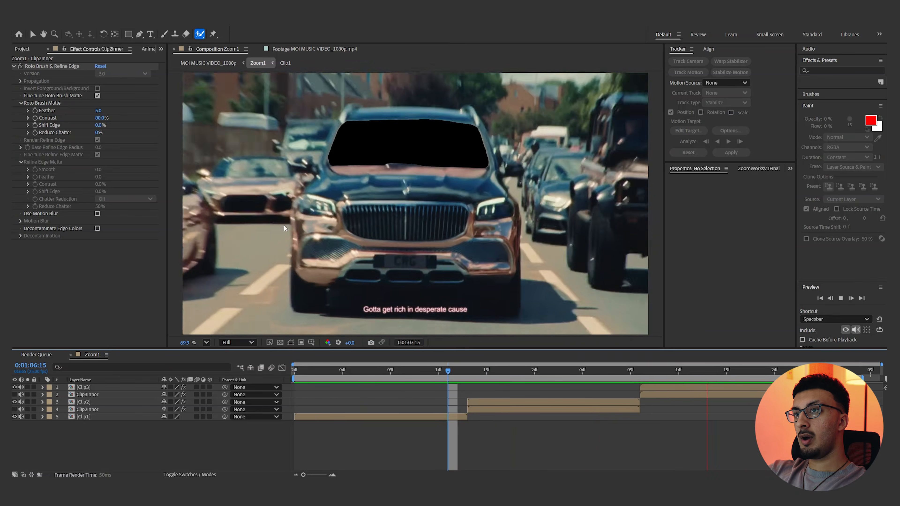
key(space)
drag(479, 375, 689, 367)
key(space)
key(space)
click(659, 371)
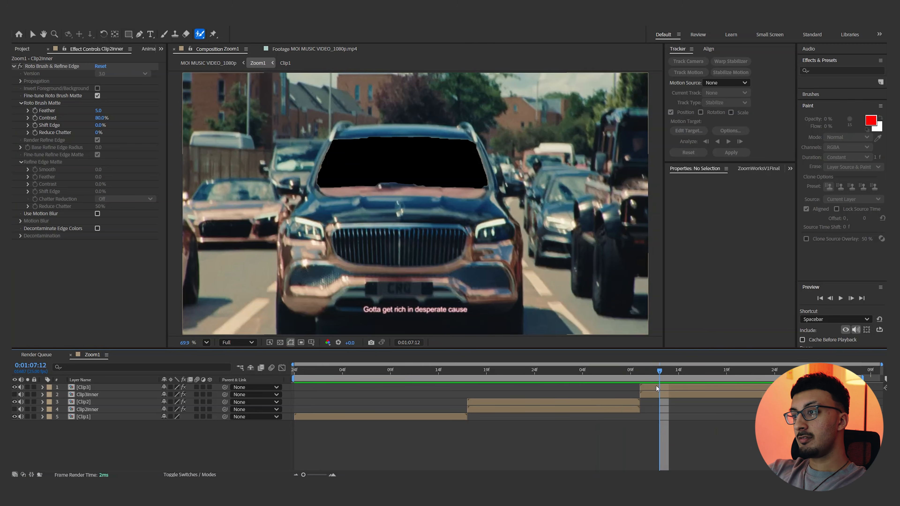
Soften the Roto Brush matte edges of the Clip3 and Clip2 layers, setting Clip2's Feather to 25, and preview the composition
click(656, 394)
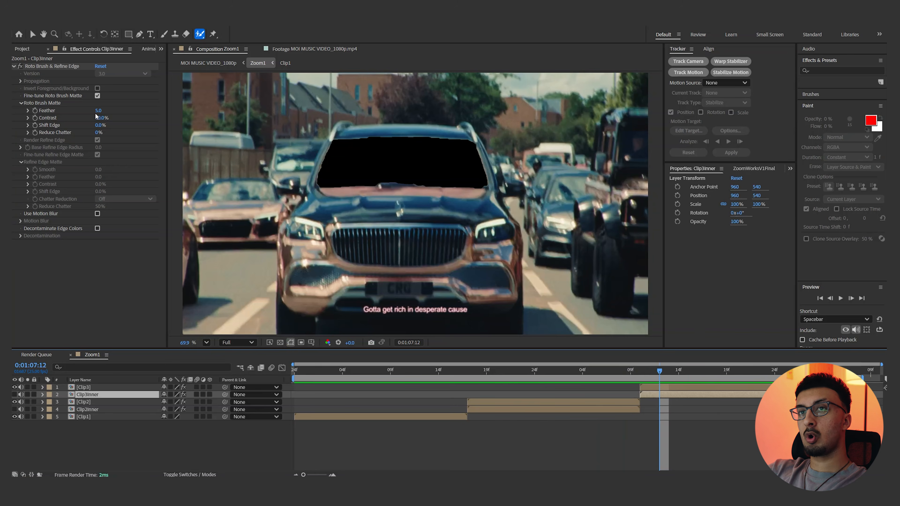
drag(98, 110, 141, 123)
click(101, 110)
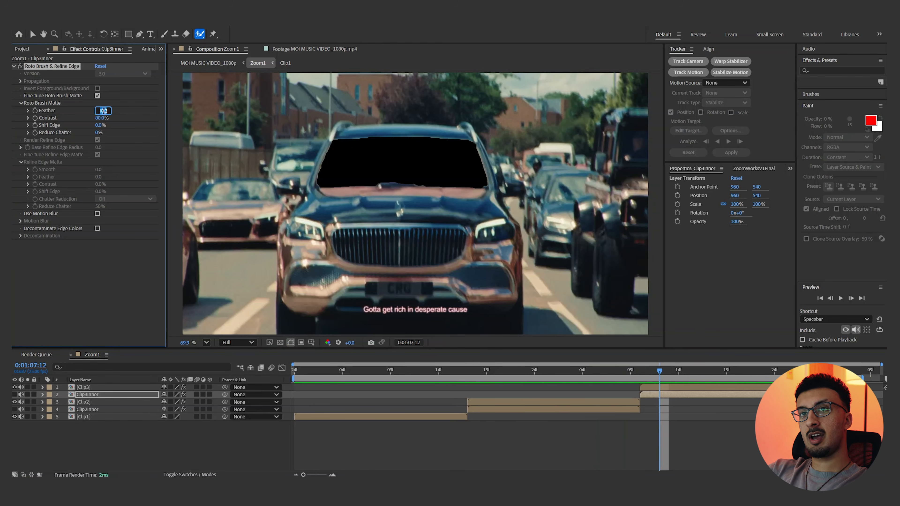
key(ctrl+Up)
click(101, 110)
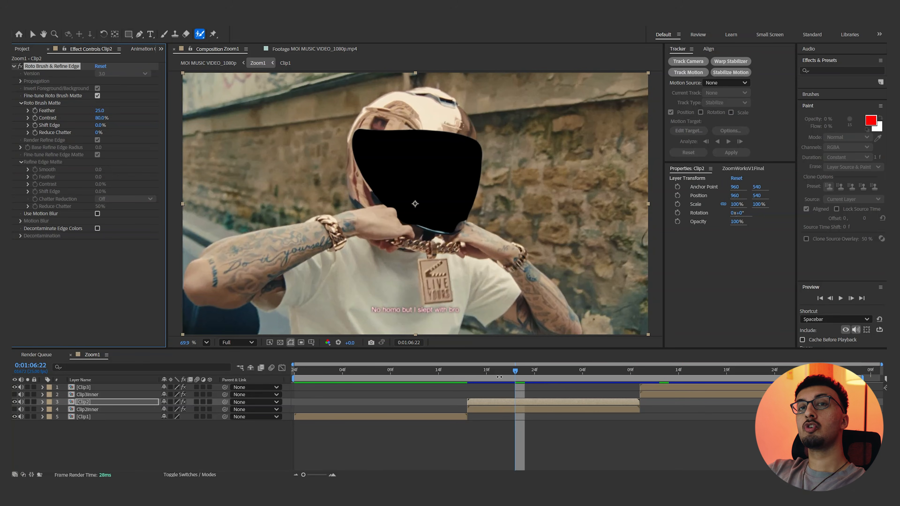
key(space)
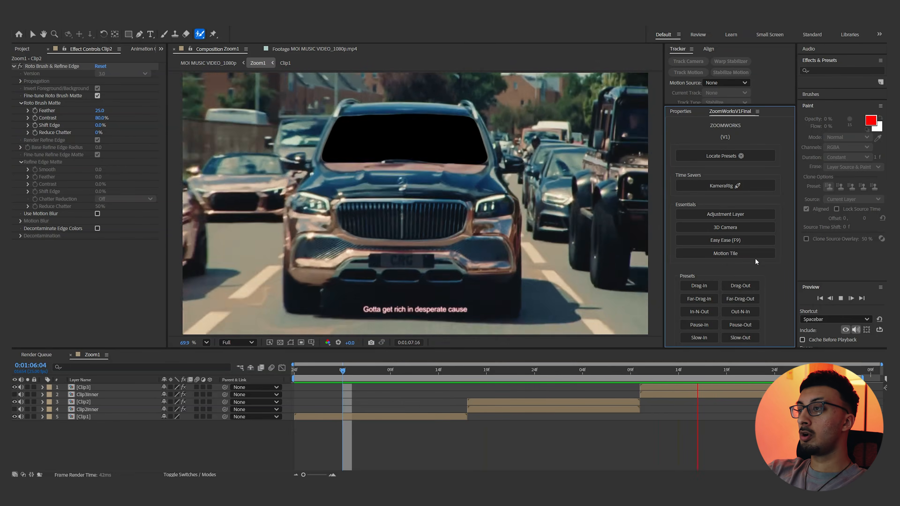
key(space)
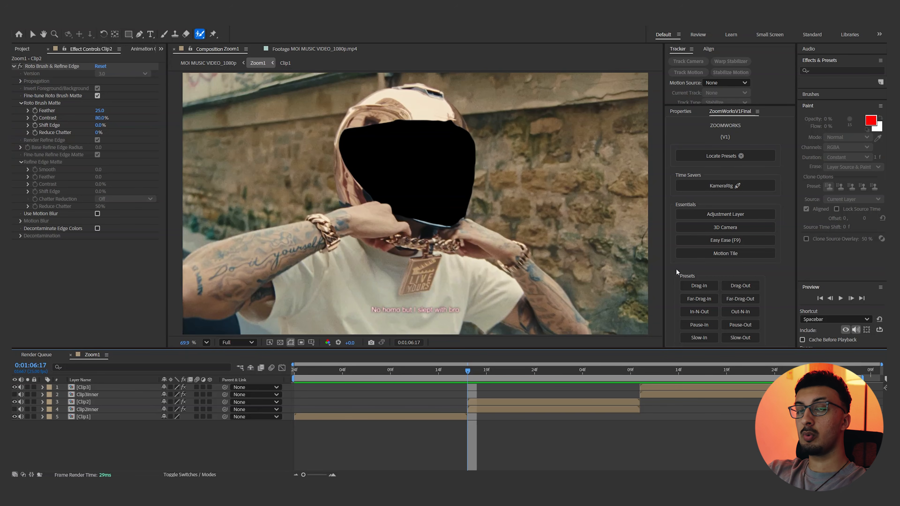
Add a KameraRig at the start of the Zoom1 composition and enable 3D and motion blur for the clip layers
key(Home)
click(740, 189)
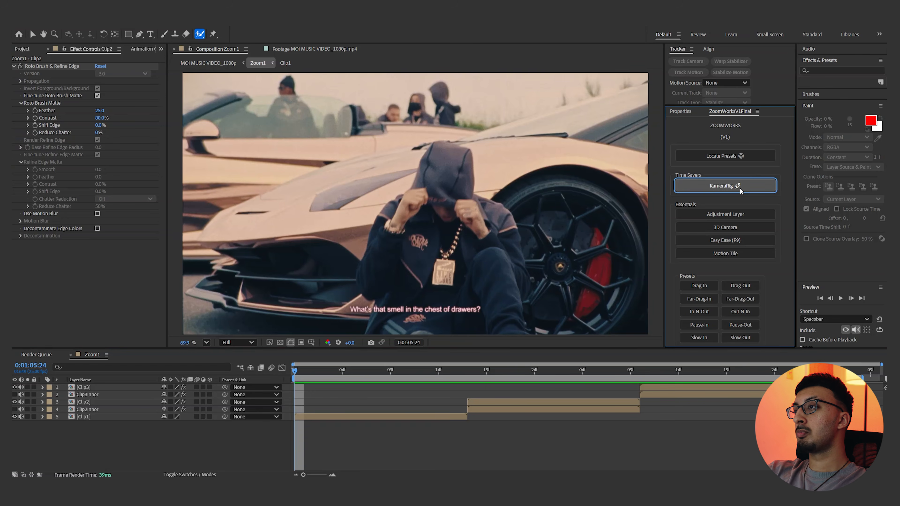
drag(201, 460, 171, 395)
click(230, 449)
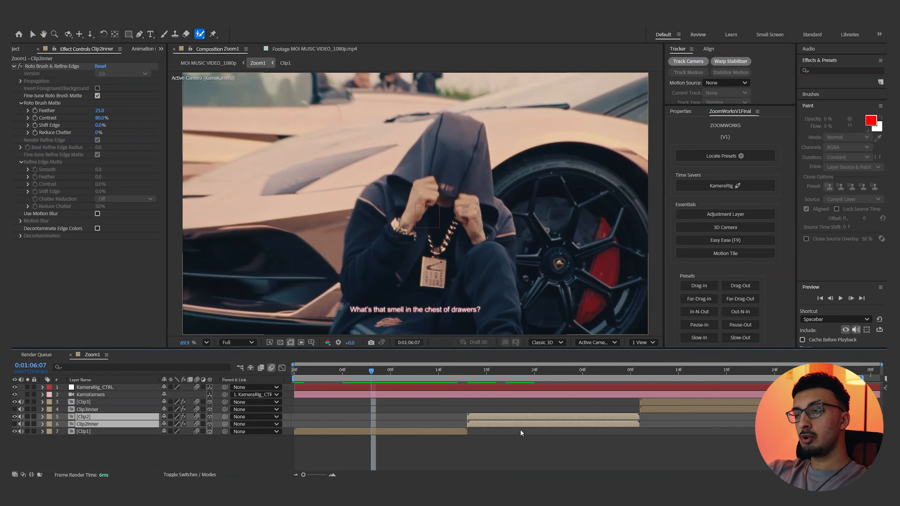
Shift the Clip2 and Clip2Inner layers to start at 0:01:06:07, overlapping Clip1, and scrub through the overlap
drag(494, 419, 401, 418)
drag(367, 373, 412, 388)
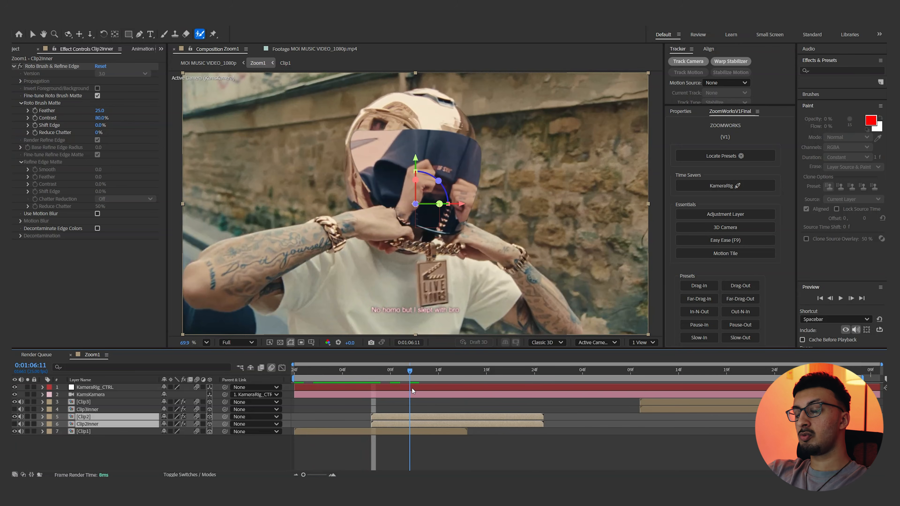
click(420, 453)
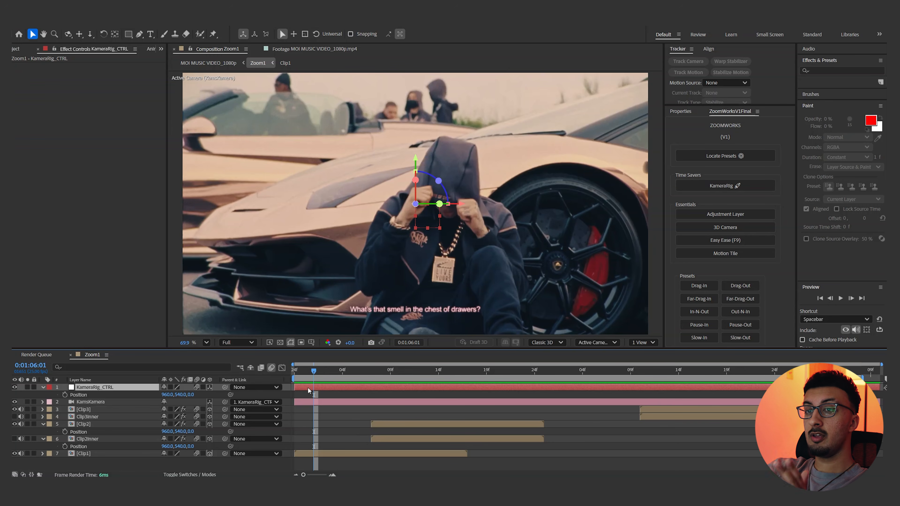
Apply the Drag-Out preset to KameraRig_CTRL from 0:01:06:01 and check its motion curve
click(750, 287)
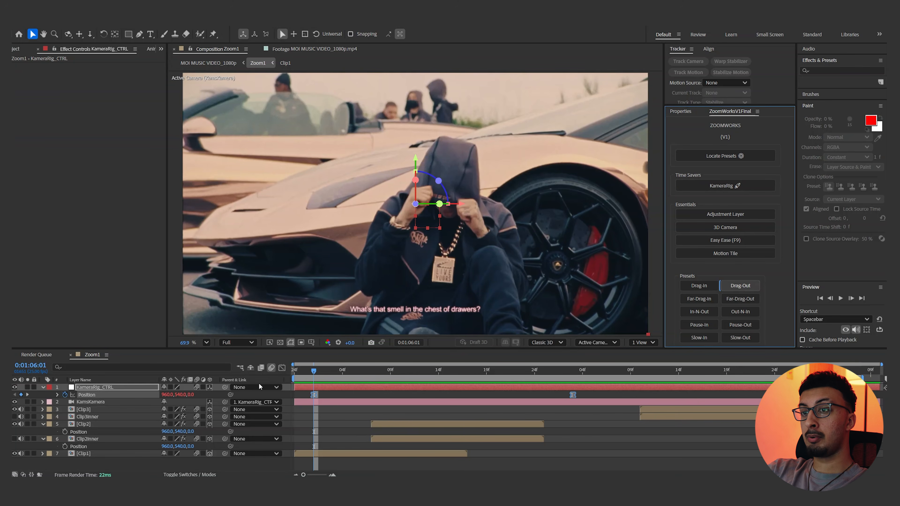
click(282, 368)
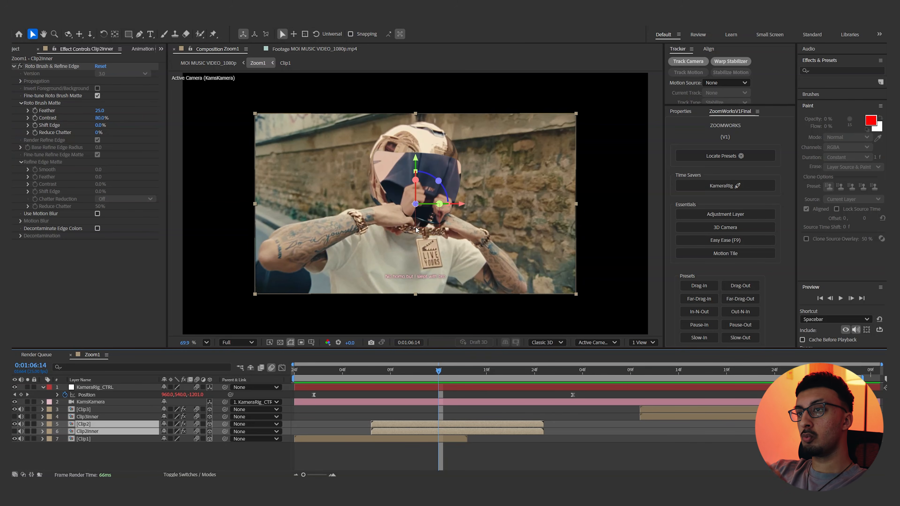
Move Clip2 and Clip2Inner toward the camera by setting their Z position to -2500
drag(417, 204, 677, 175)
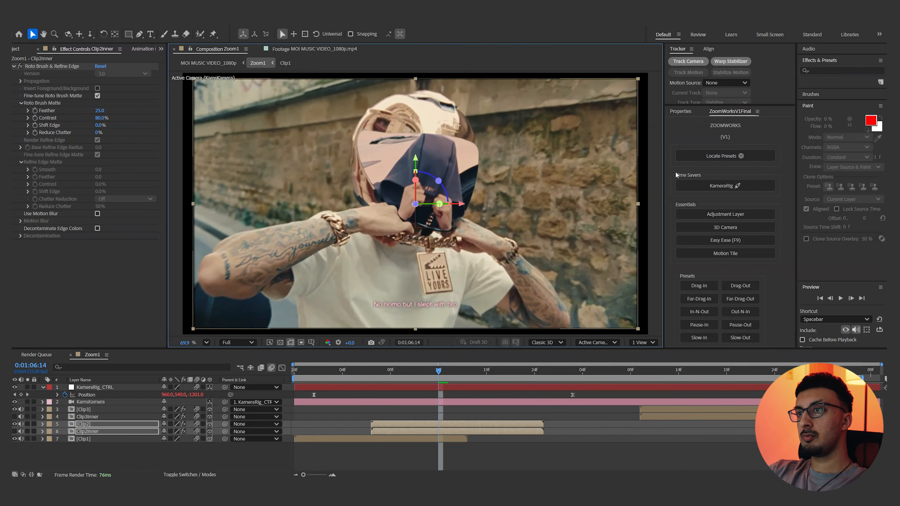
key(p)
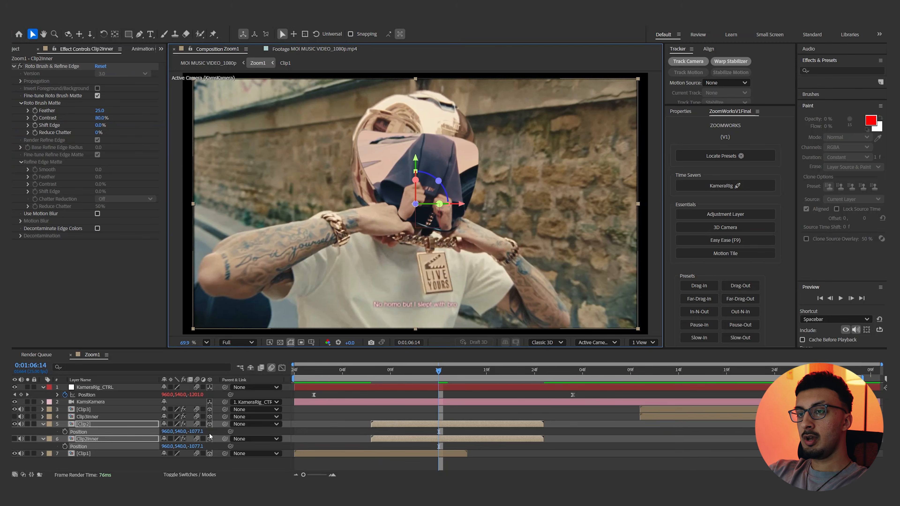
click(198, 432)
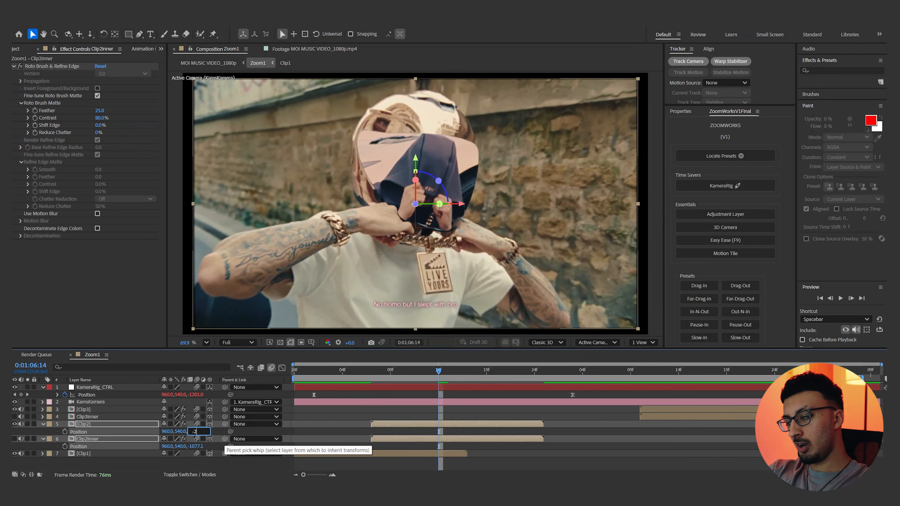
key(Return)
key(Page_Up)
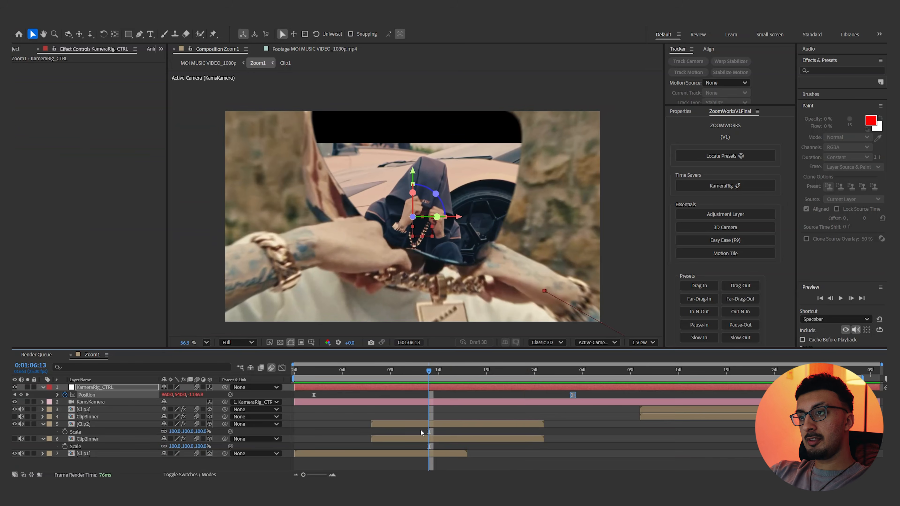
Scale the Clip2 and Clip2Inner layers down to 53% and preview the zoom-out transition
click(424, 424)
ctrl+click(424, 438)
key(s)
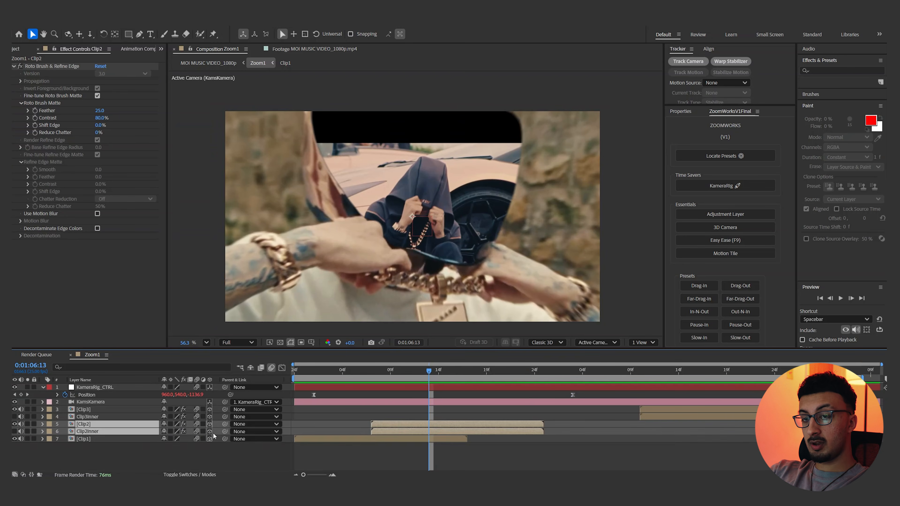
click(174, 431)
text(60)
key(Return)
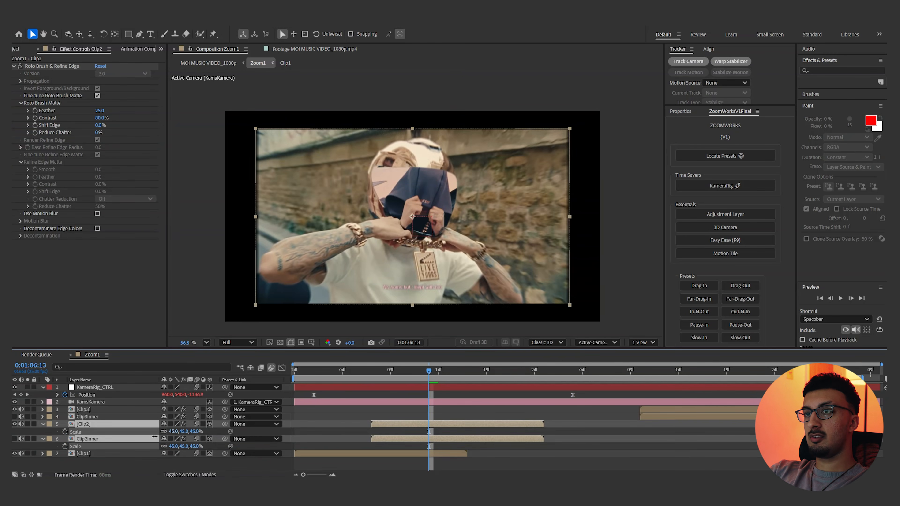
drag(173, 431, 171, 431)
drag(416, 375, 336, 383)
key(space)
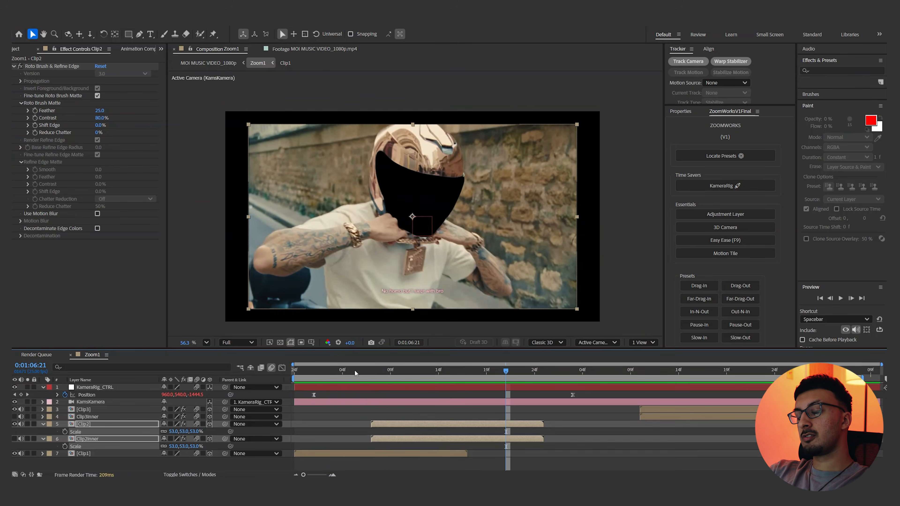
key(space)
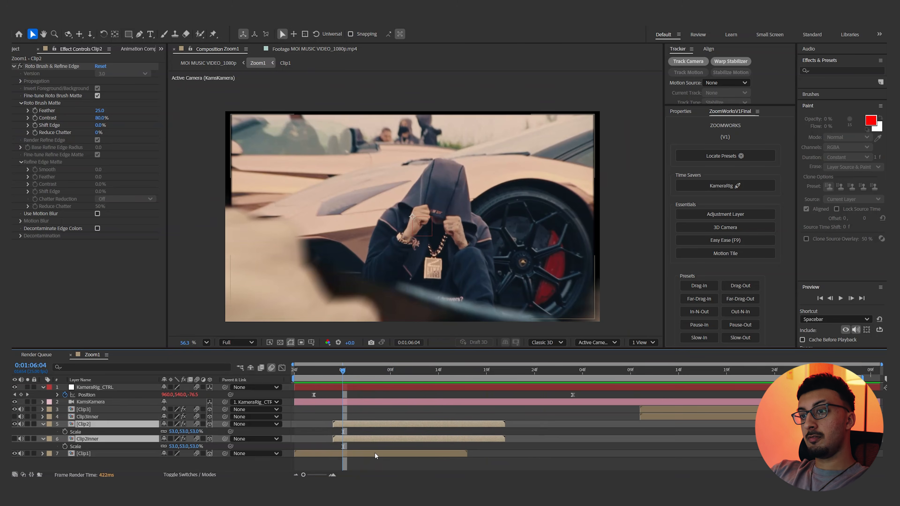
Set Clip1's scale to 105% and scrub through the transition to check its edges
click(376, 449)
click(377, 453)
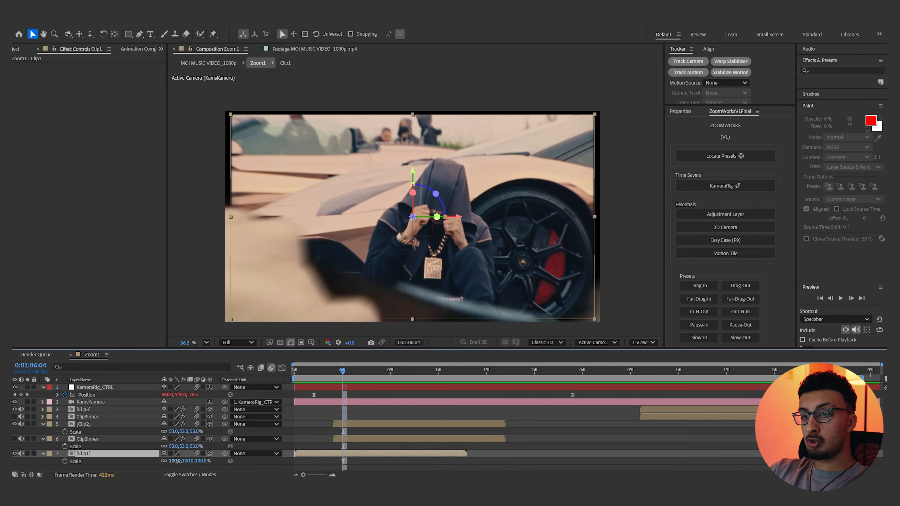
text(105)
key(Return)
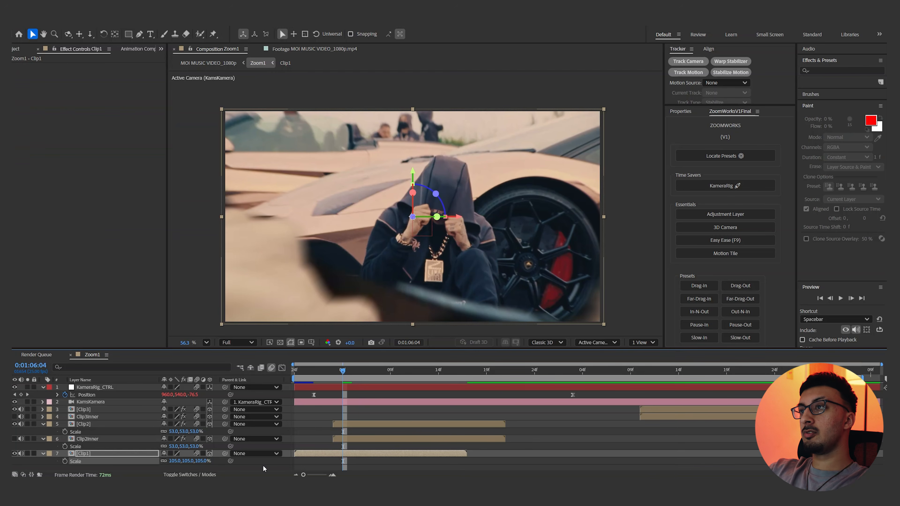
drag(355, 371, 365, 371)
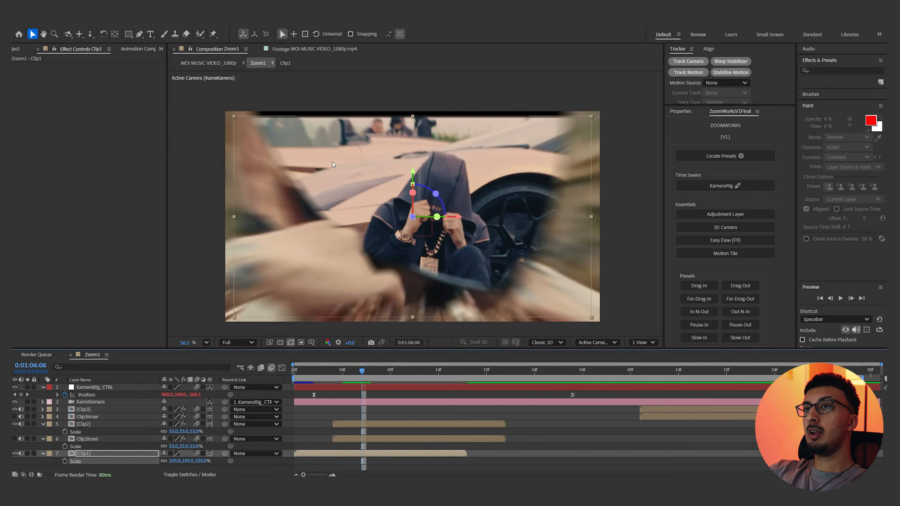
Add Motion Tile to Clip1 with Output Width 320, Output Height 270 and Mirror Edges enabled, and scrub through the result
click(743, 254)
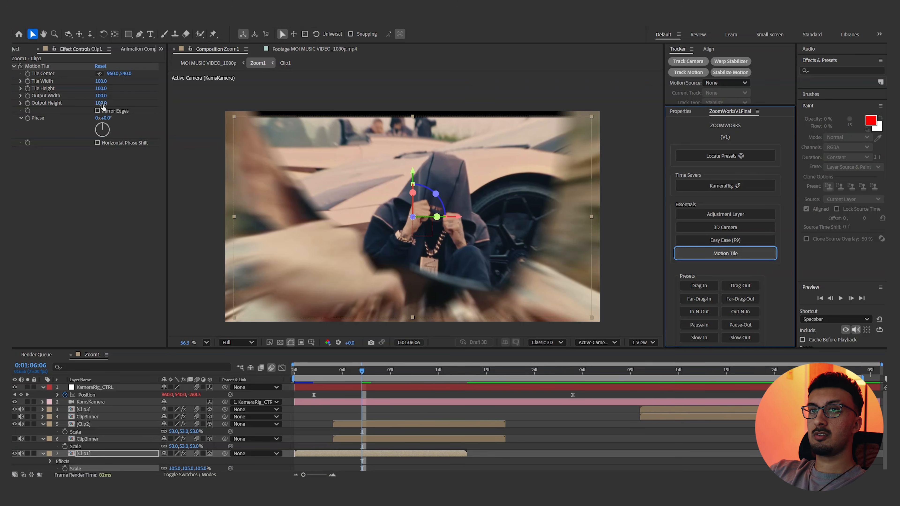
drag(102, 105, 101, 100)
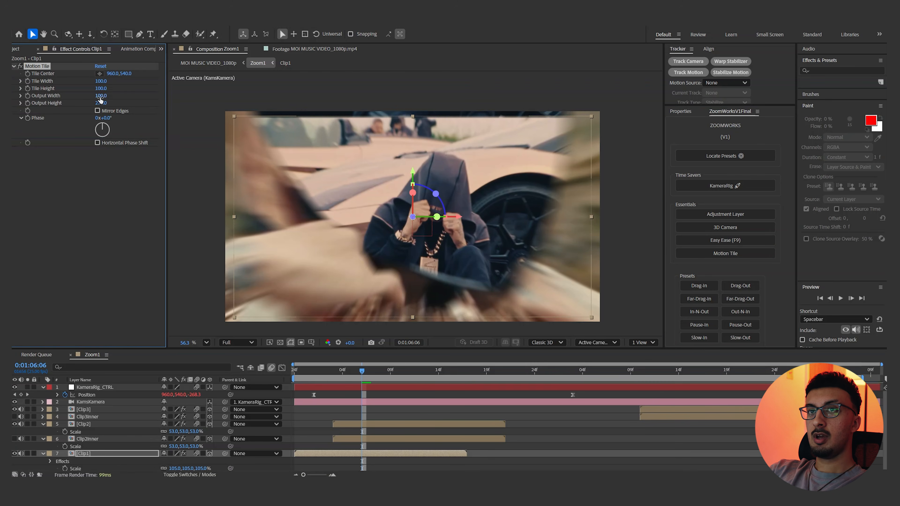
click(97, 111)
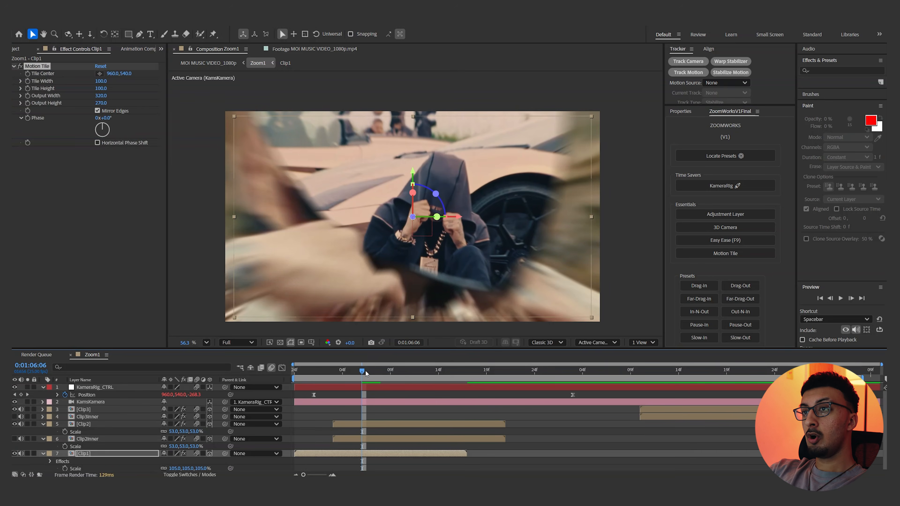
click(384, 410)
drag(367, 374, 440, 371)
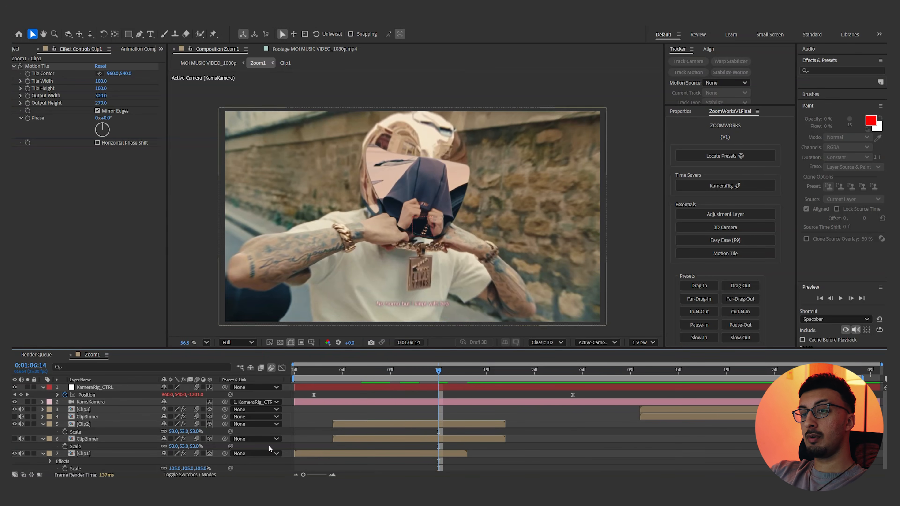
Toggle the Clip2Inner layer's visibility and scrub back through the zoom to compare the visor opening
click(14, 439)
click(15, 439)
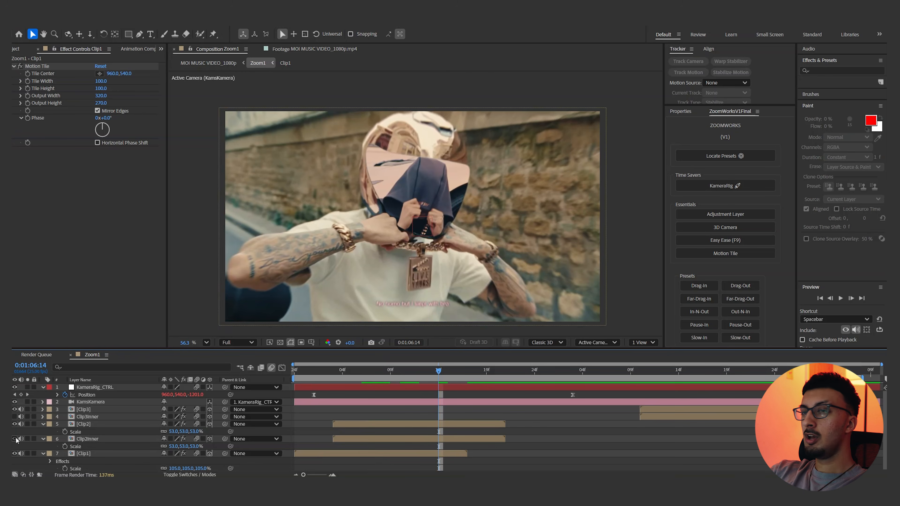
drag(432, 372, 391, 371)
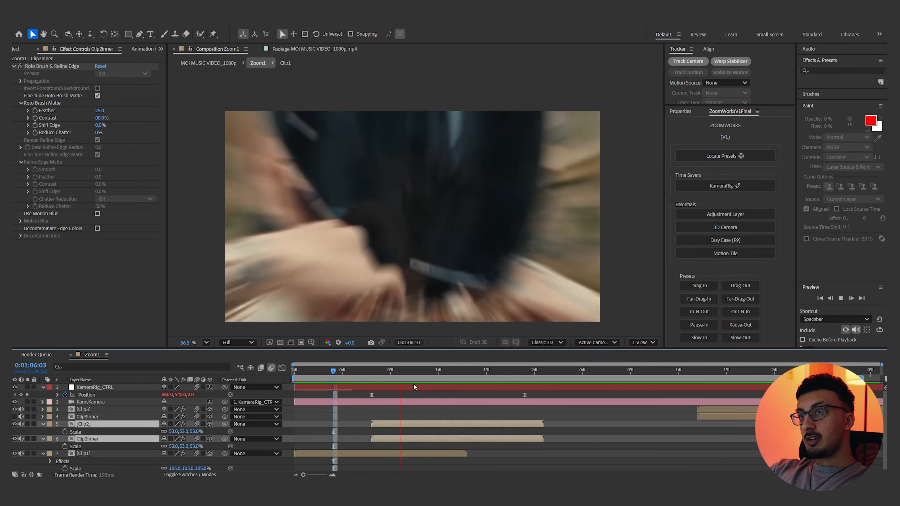
Scale Clip2 and Clip2Inner to 64% and preview the transition from the start
drag(408, 373, 525, 375)
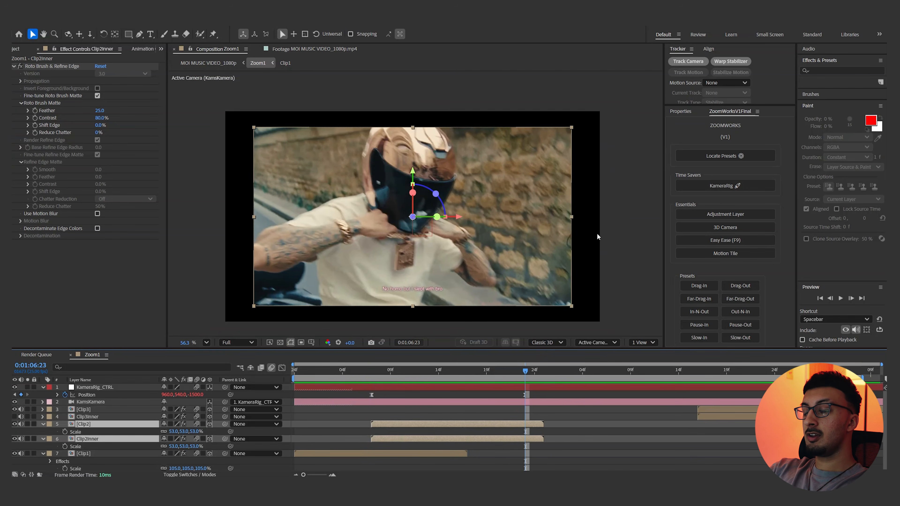
drag(173, 432, 535, 375)
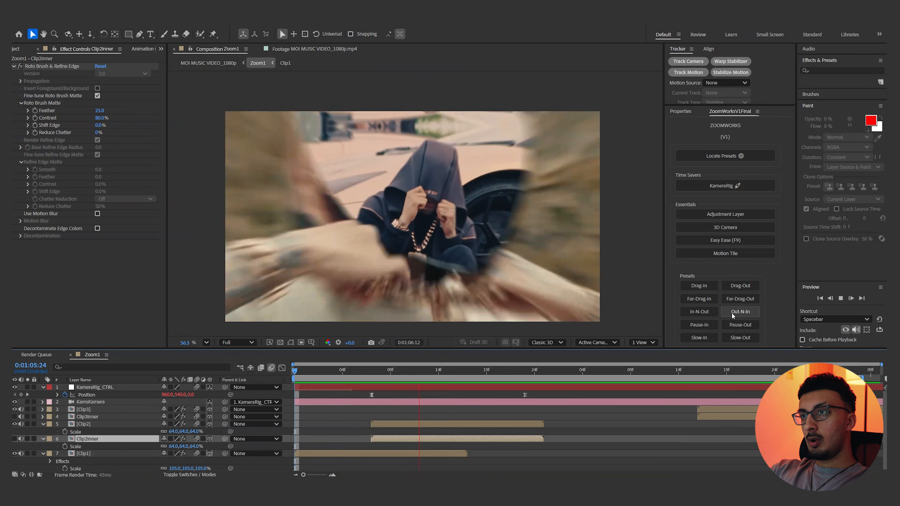
key(space)
key(Home)
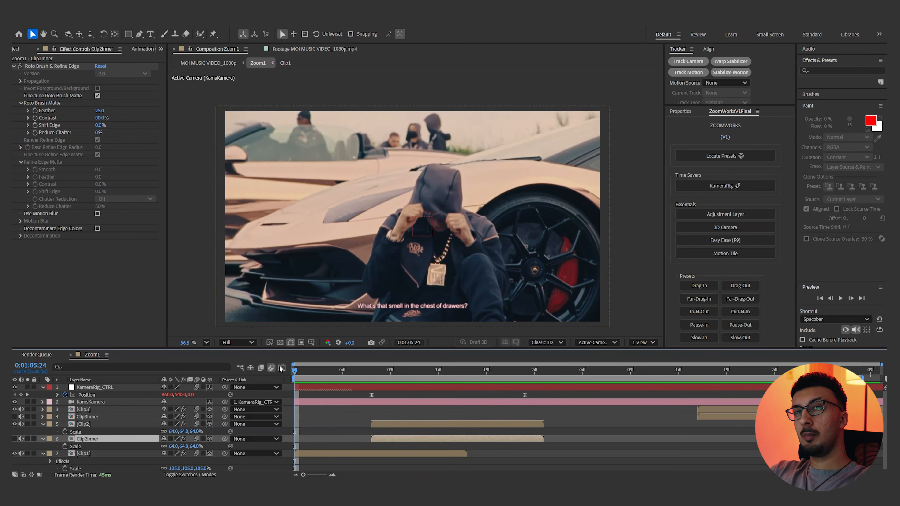
key(space)
drag(389, 369, 431, 349)
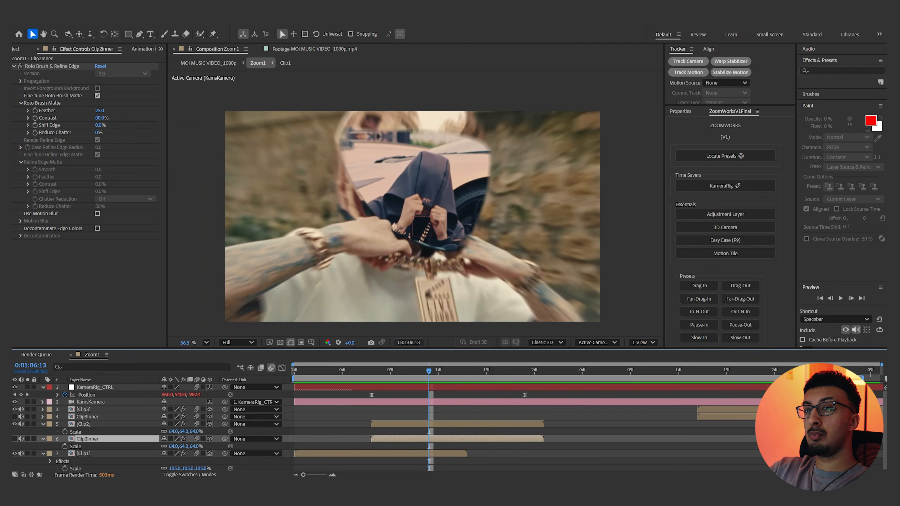
Show the Clip2Inner layer and set a Position keyframe on it at 0:01:06:17
click(14, 439)
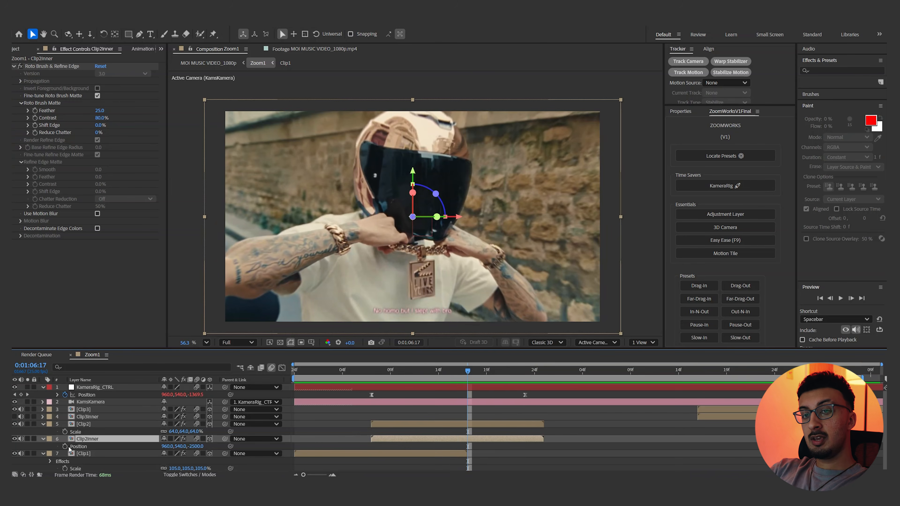
click(66, 447)
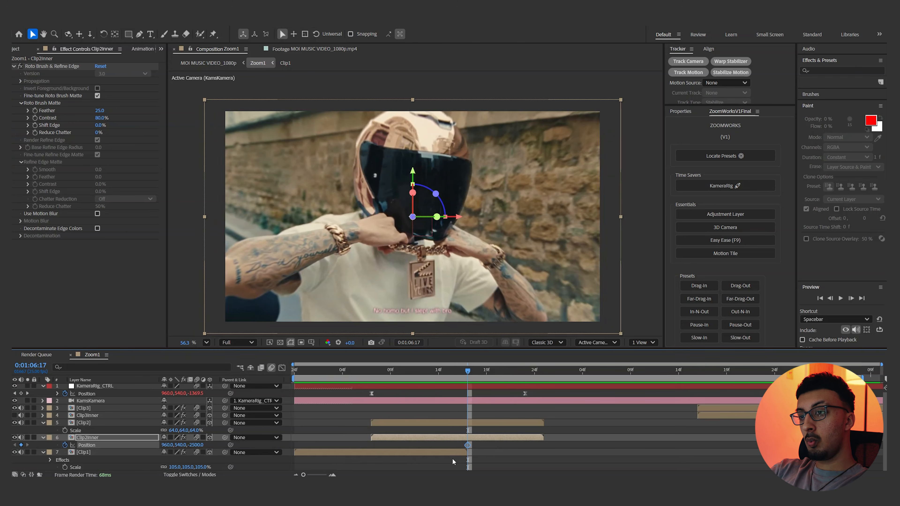
click(446, 452)
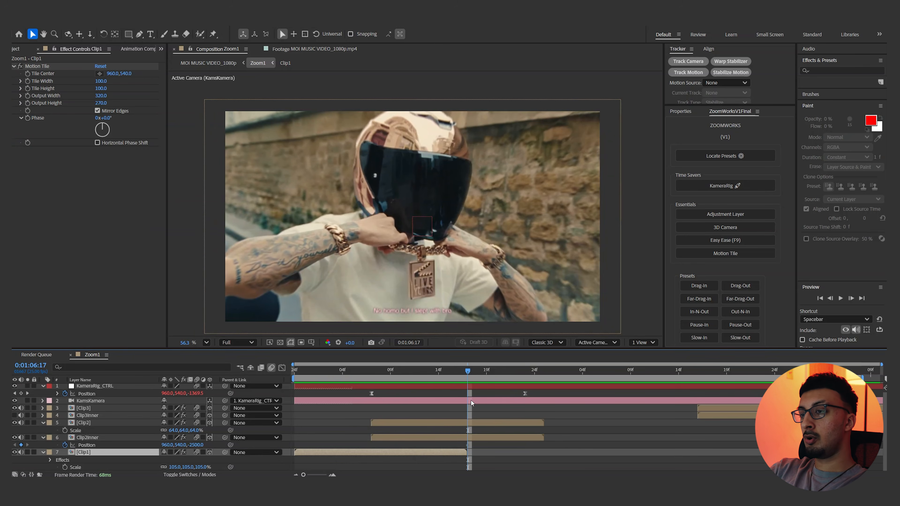
click(66, 445)
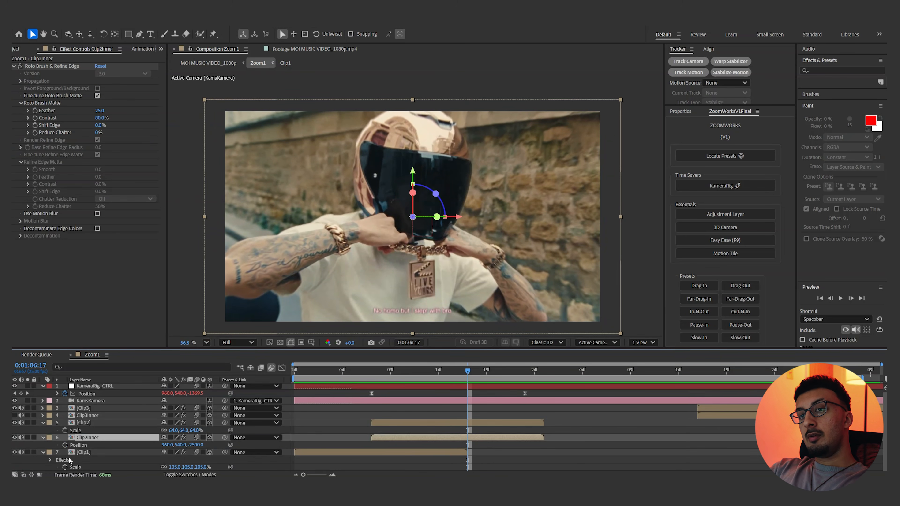
click(65, 446)
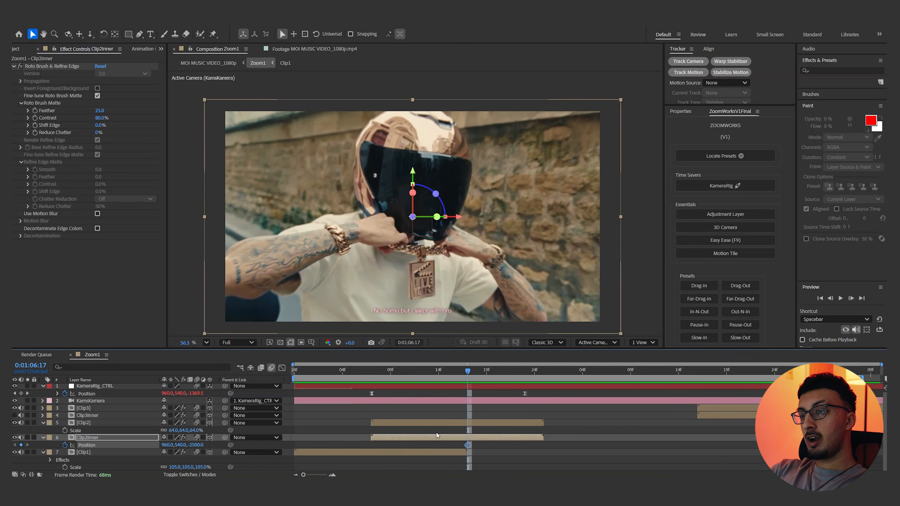
At 0:01:06:13, raise the Clip2Inner visor clear of the helmet opening to add a second Position keyframe
drag(464, 377, 428, 377)
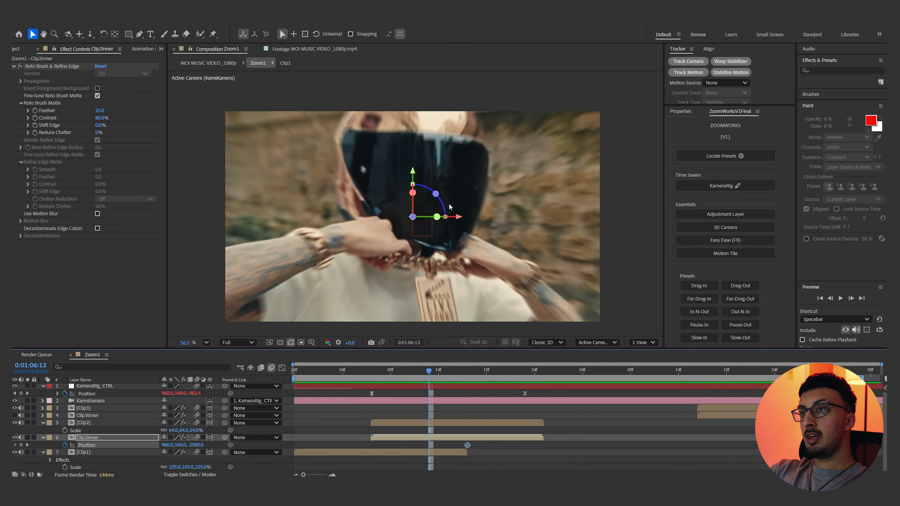
drag(381, 186, 396, 59)
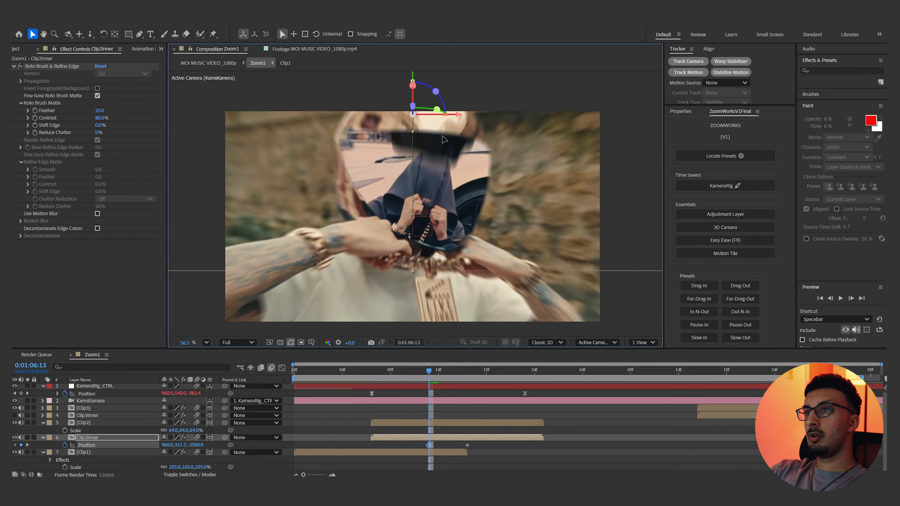
drag(447, 116, 439, 90)
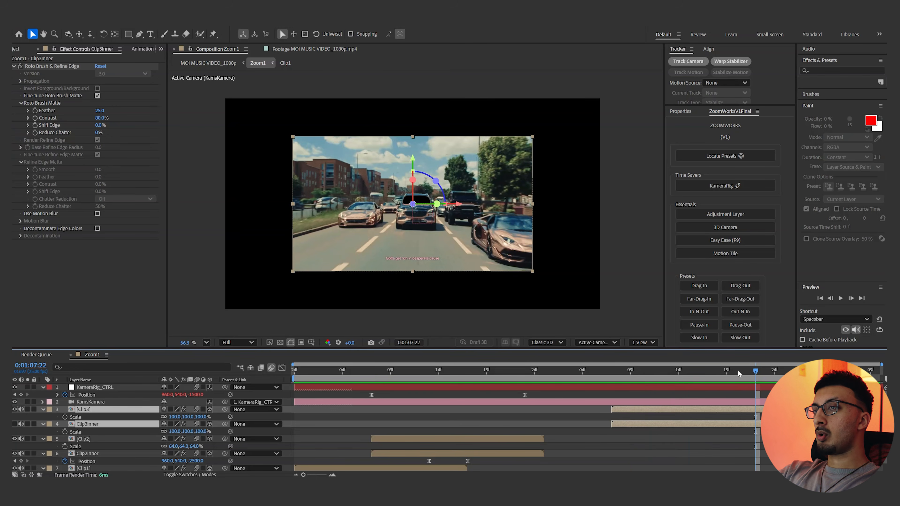
Try moving KameraRig_CTRL's second zoom Position keyframe earlier and scrub to the end of the Clip2 layers
drag(738, 374, 635, 370)
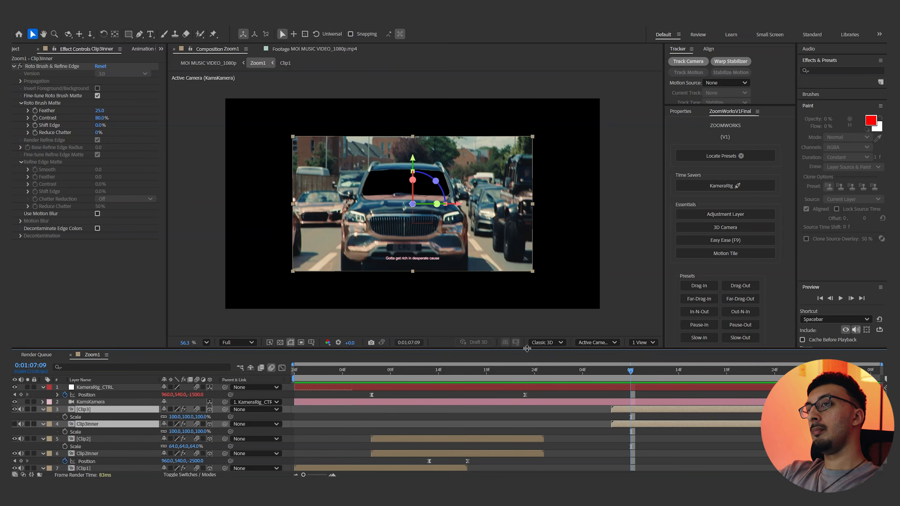
click(525, 395)
drag(512, 395, 496, 395)
click(544, 370)
drag(544, 372, 536, 372)
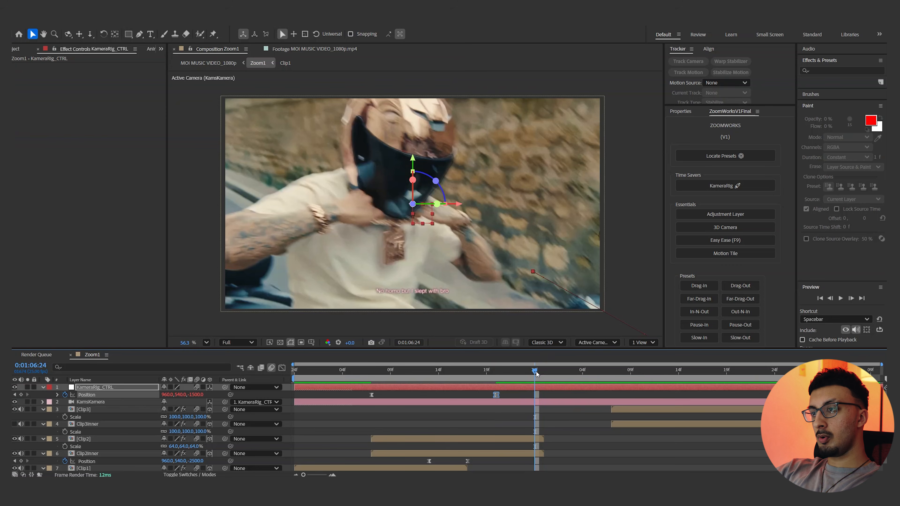
click(531, 454)
Split Clip2 and Clip2Inner at 0:01:06:17 and delete the Clip2Inner part after the split
click(468, 372)
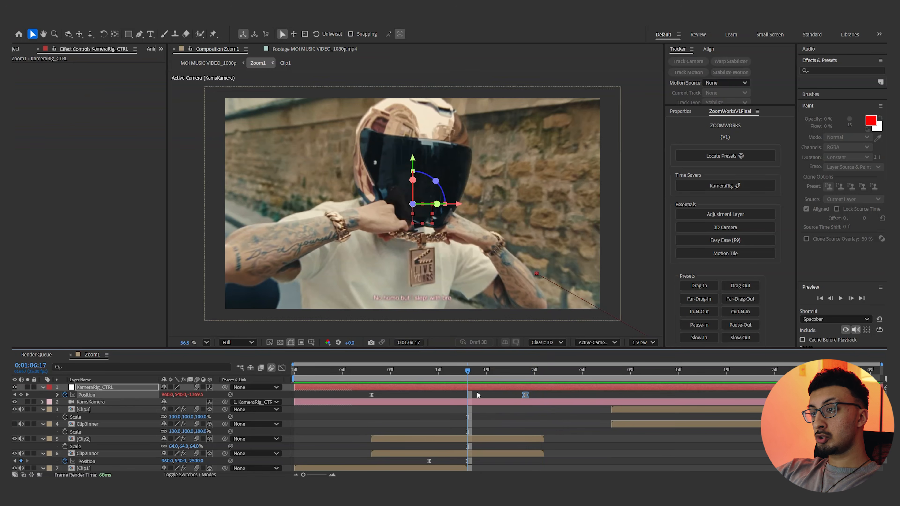
scroll(480, 446, down, 1)
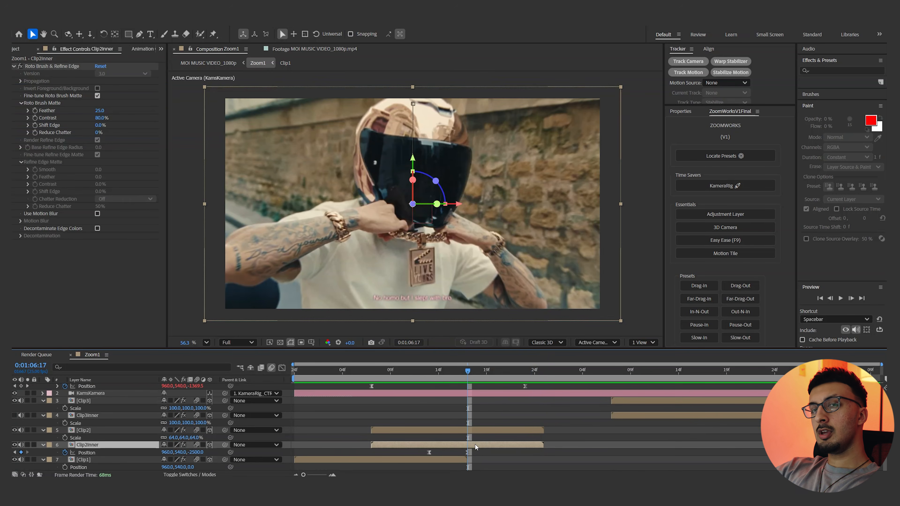
drag(449, 173, 482, 154)
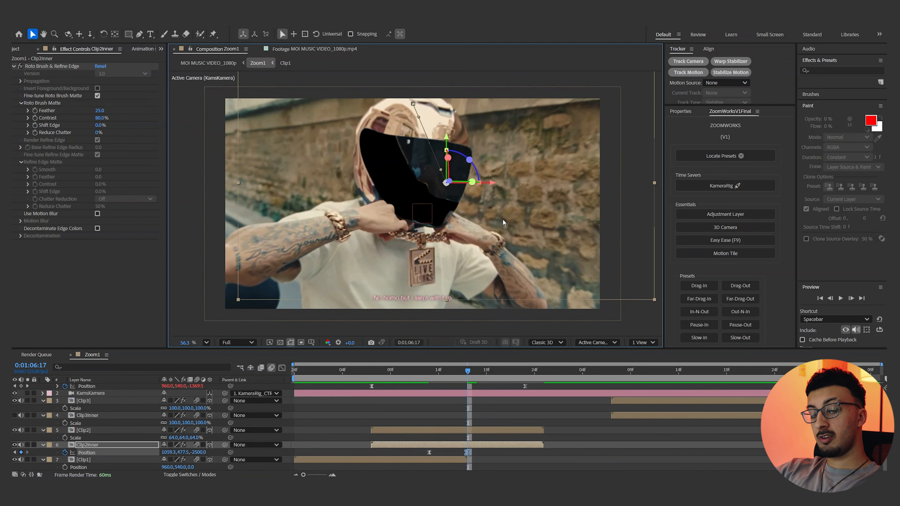
key(ctrl+z)
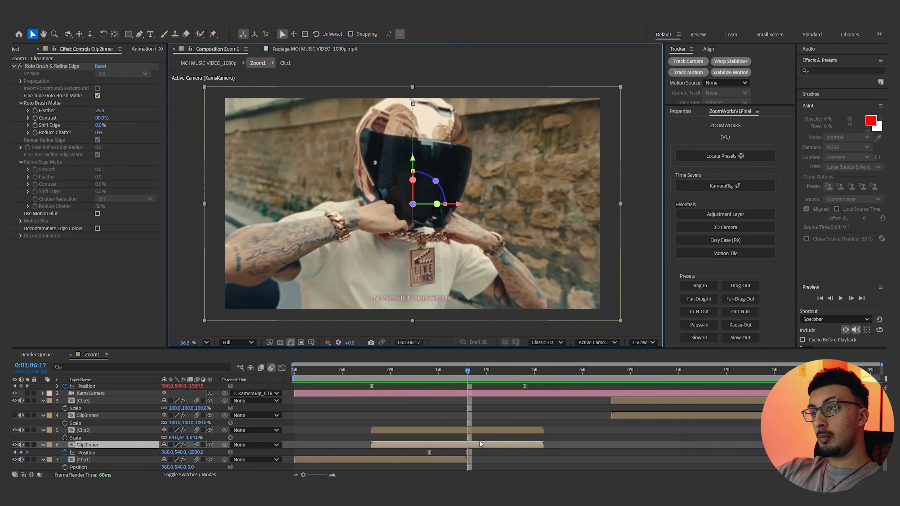
shift+click(481, 430)
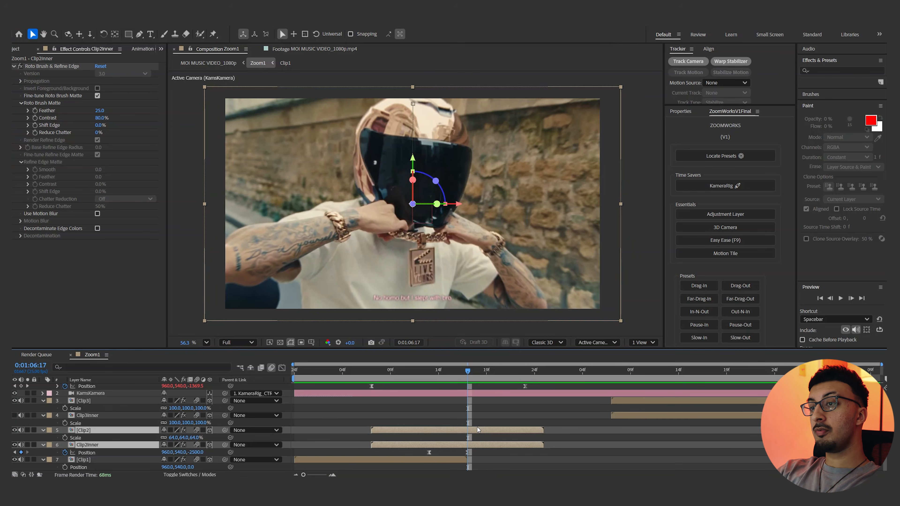
key(ctrl+d)
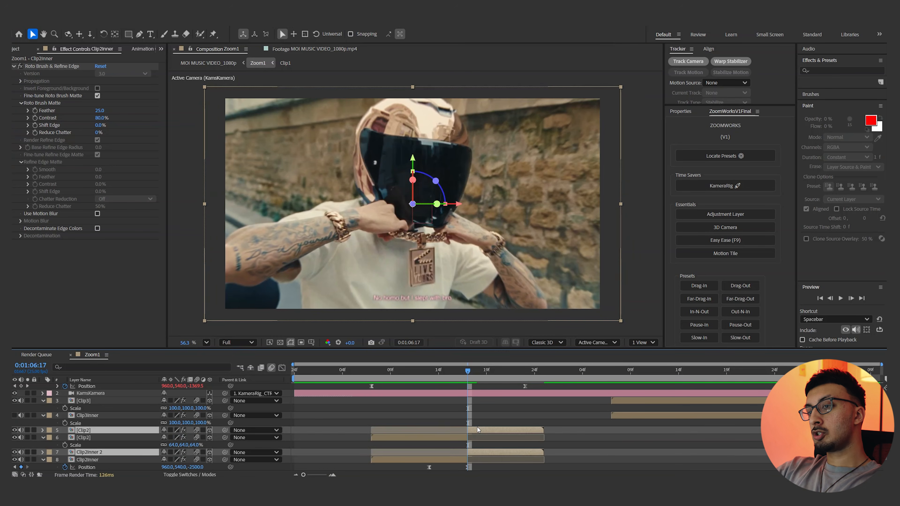
click(500, 452)
key(Delete)
Remove the Roto Brush & Refine Edge effect from the Clip2 segment that follows the split
click(491, 430)
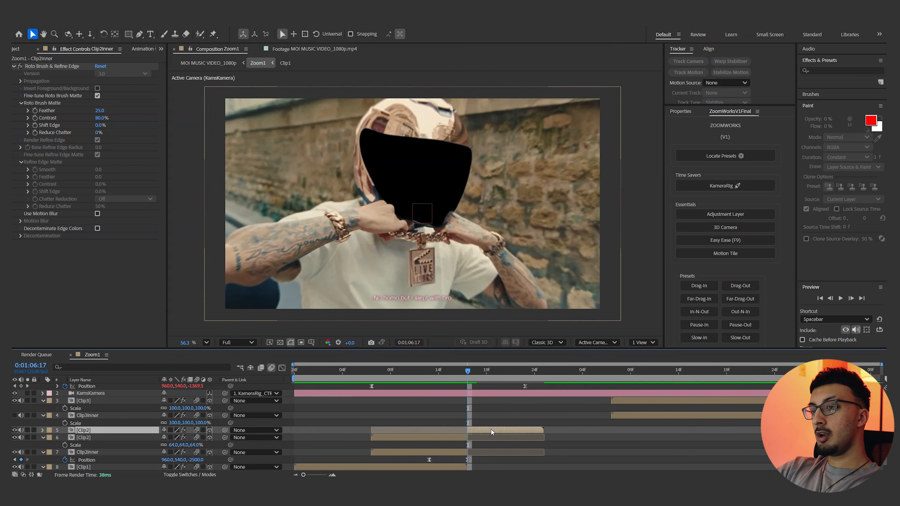
click(46, 69)
key(Delete)
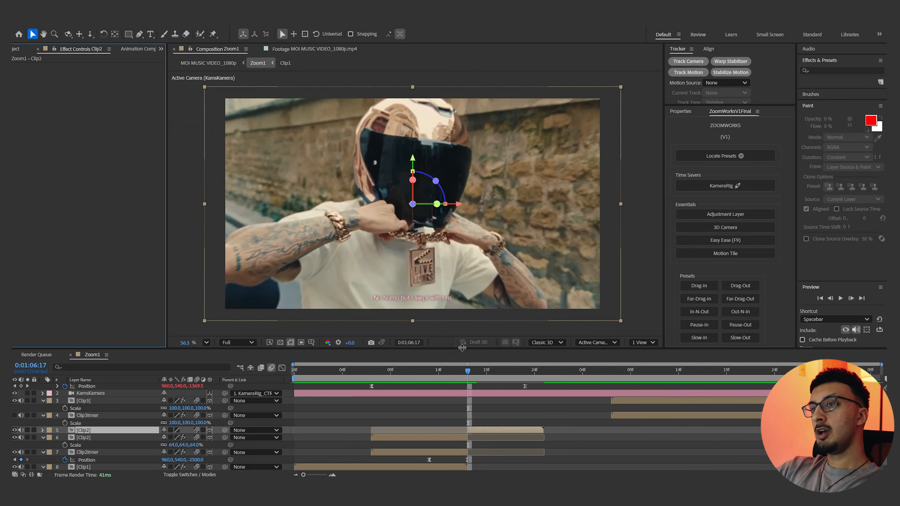
Duplicate the trailing Clip2 segment, freeze the copy at 0:01:06:24, and have the held frame continue from 0:01:07:00
drag(469, 376, 516, 379)
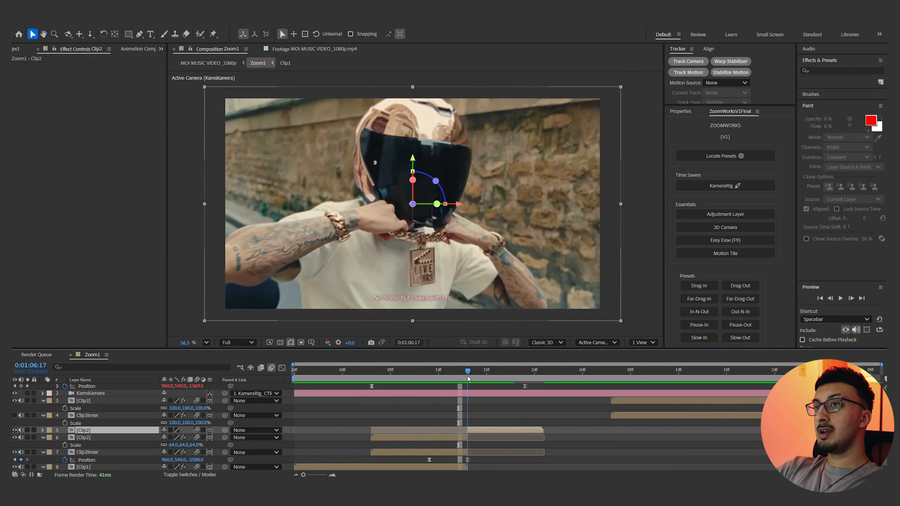
scroll(497, 160, up, 5)
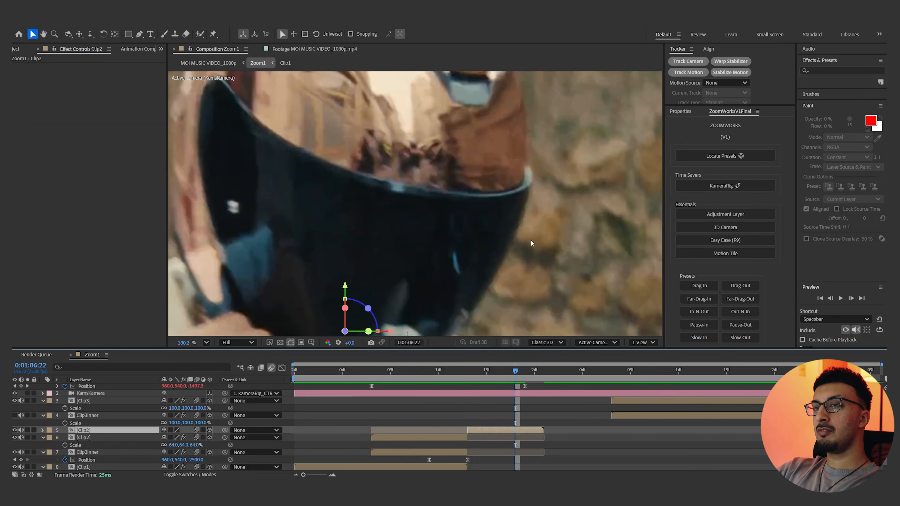
scroll(520, 245, down, 4)
click(210, 342)
drag(530, 374, 537, 376)
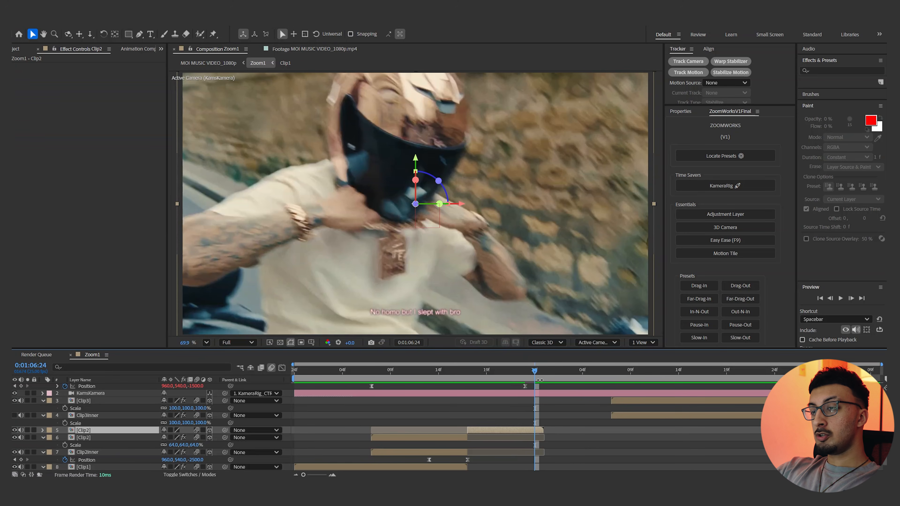
key(ctrl+d)
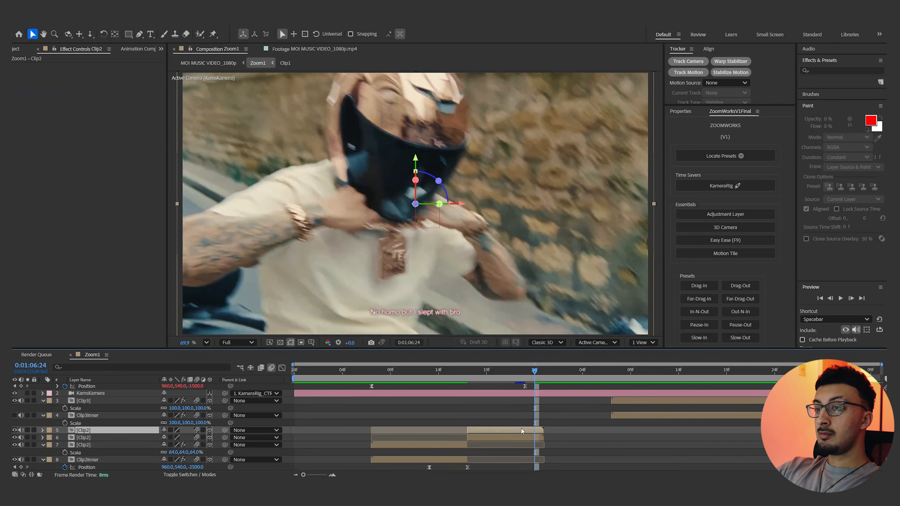
right_click(521, 428)
mouse_move(560, 227)
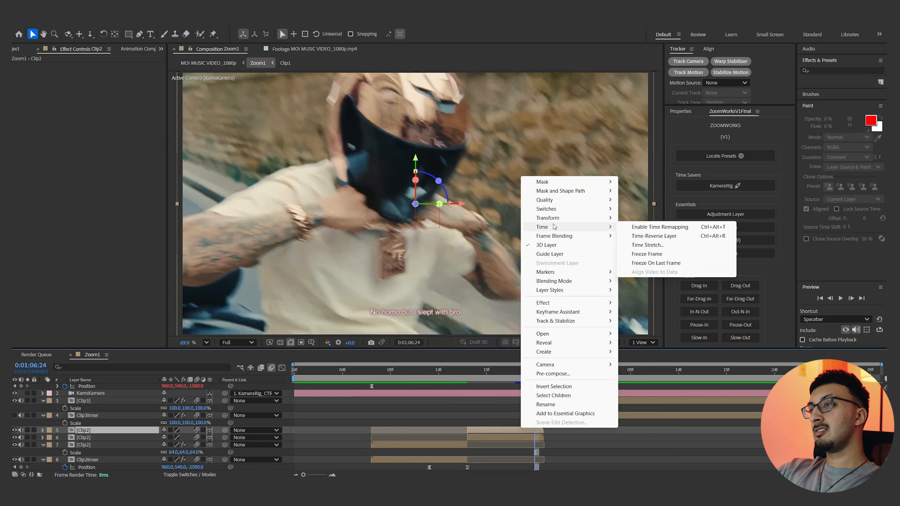
click(655, 254)
click(419, 375)
key(space)
key(space)
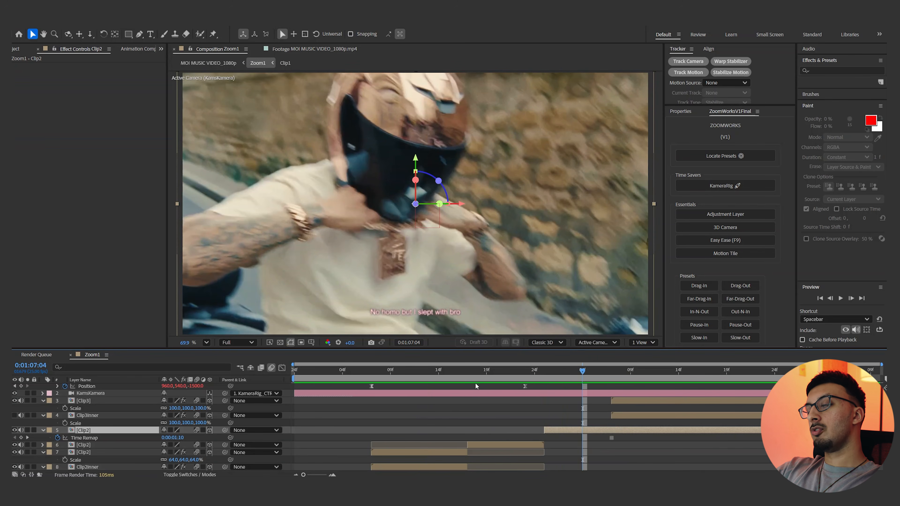
Move Clip3 and Clip3Inner to start at 0:01:06:24 and set their Z Position to -4500
click(766, 371)
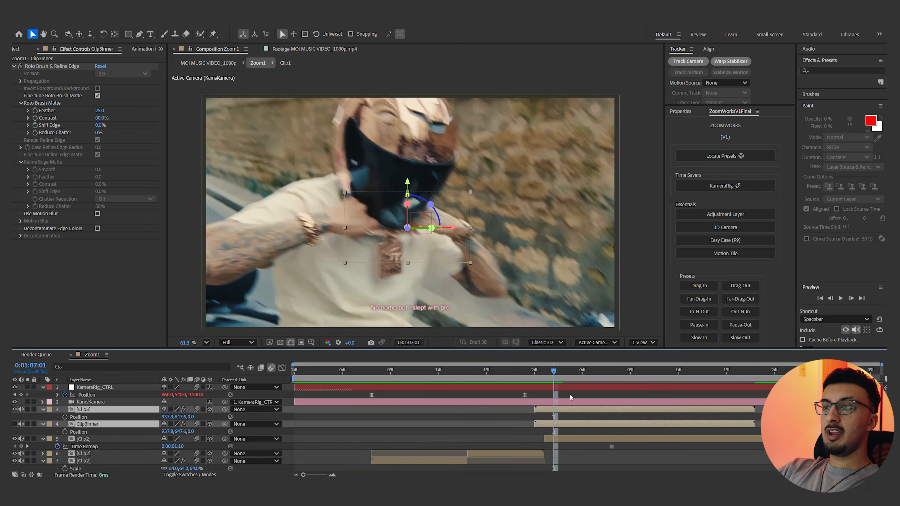
drag(554, 371, 569, 386)
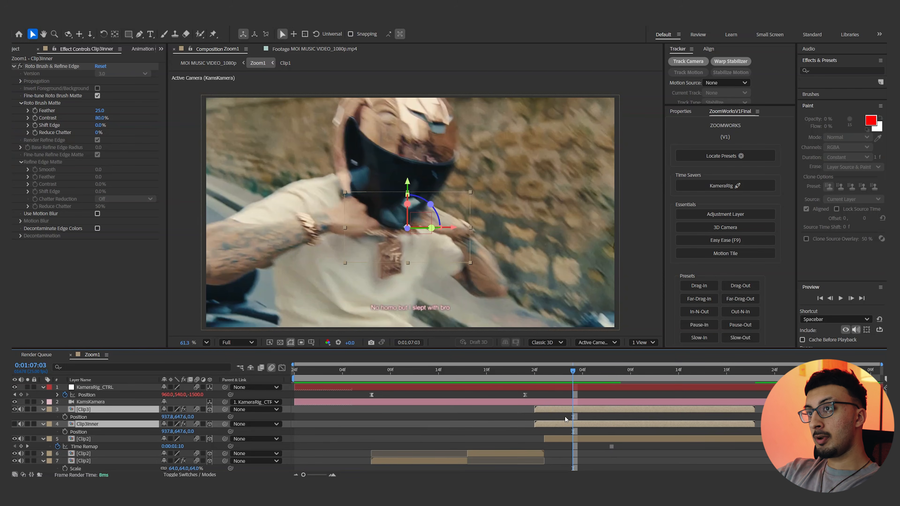
click(192, 417)
text(-4500)
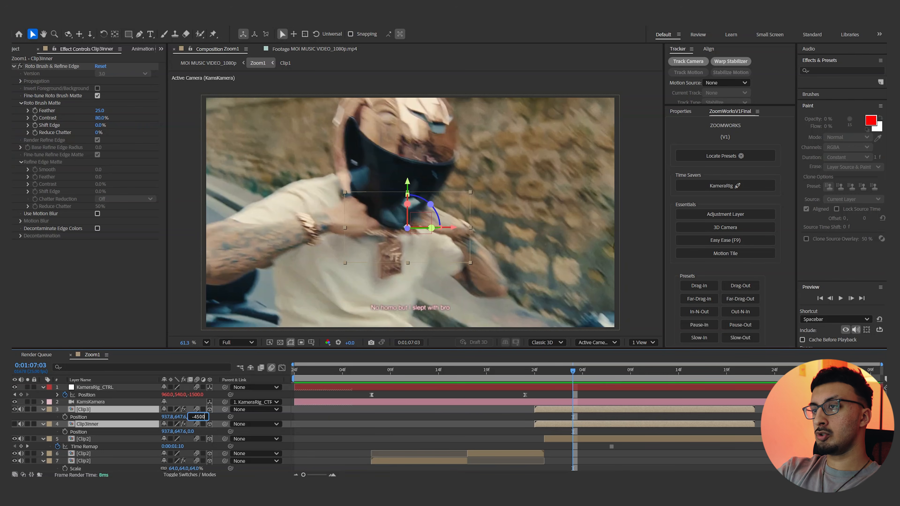
key(Return)
Add a KameraRig_CTRL Position keyframe at 0:01:07:07 with Z at -2500 and preview the second zoom
click(624, 384)
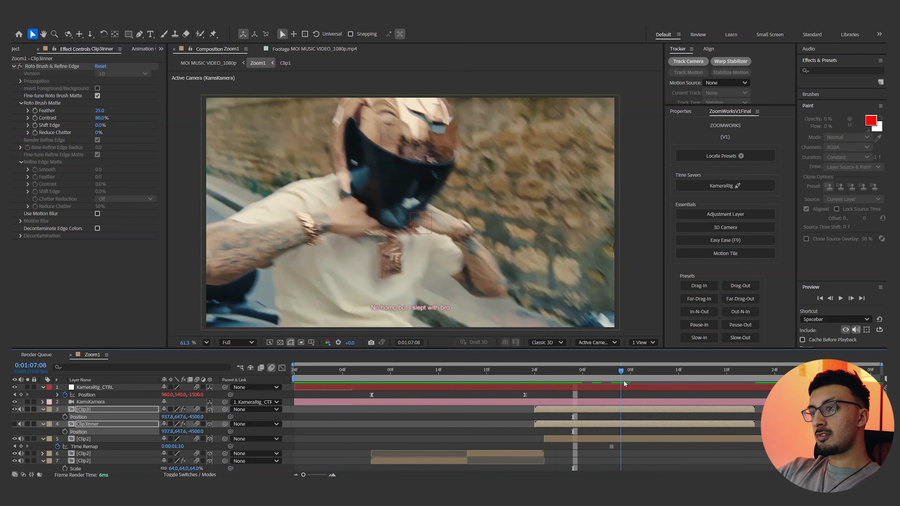
click(617, 382)
click(624, 390)
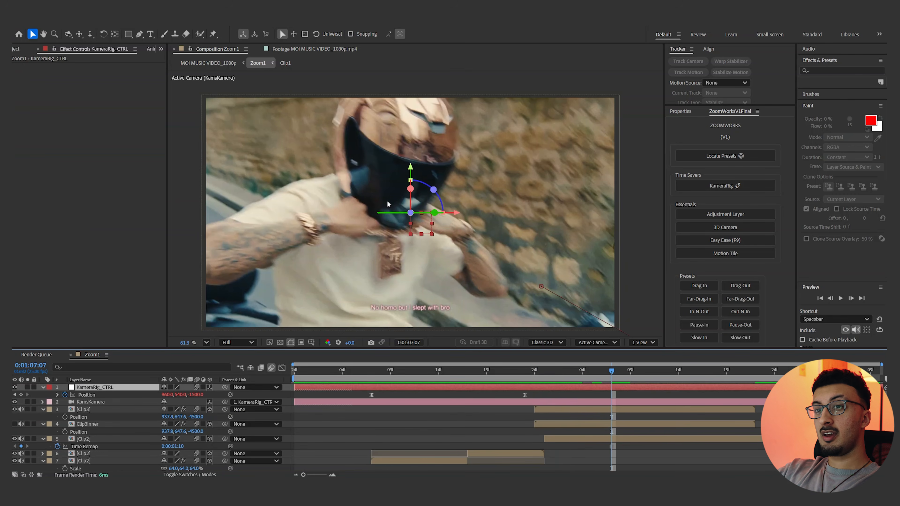
click(197, 394)
text(-5)
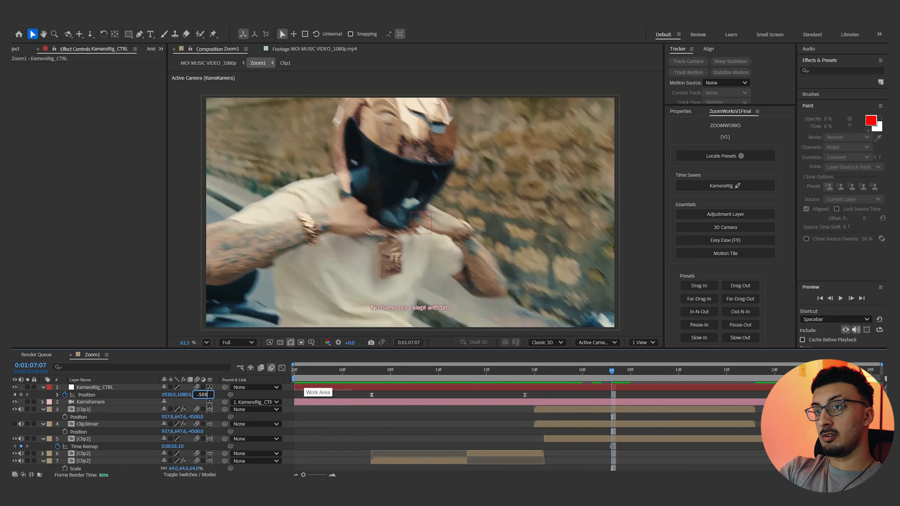
key(Return)
drag(621, 376, 488, 372)
key(space)
key(space)
At 0:01:07:21, reposition Clip3 and Clip3Inner to about X 962.5, Y 550.8 to center the car
drag(664, 370, 745, 375)
click(748, 425)
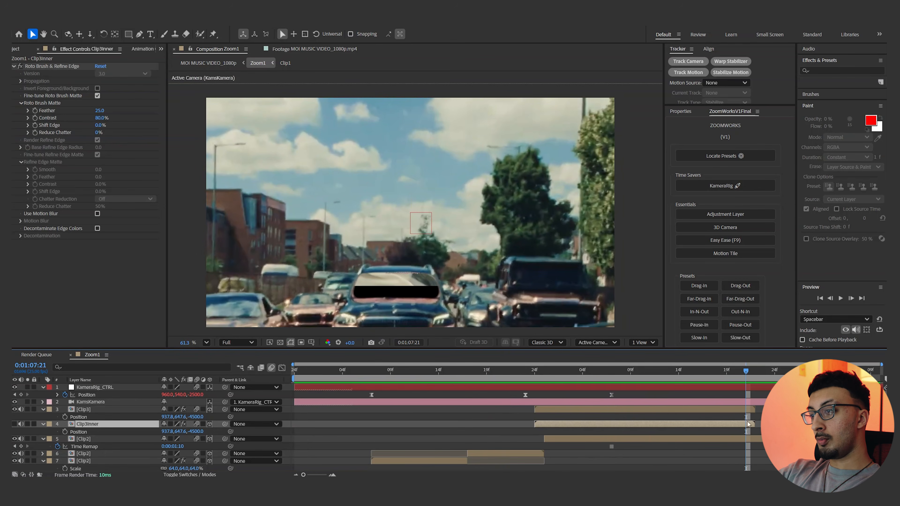
shift+click(744, 410)
scroll(534, 264, down, 2)
drag(534, 265, 506, 254)
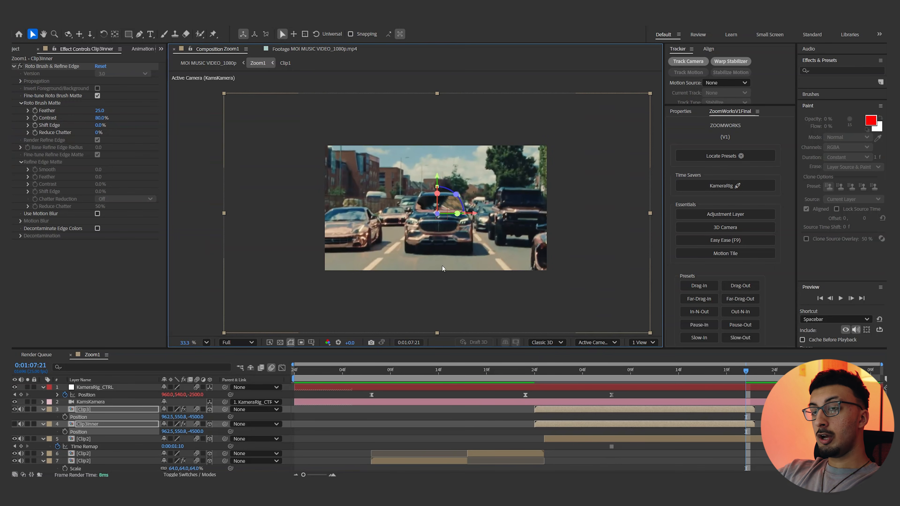
Scale Clip3 and Clip3Inner to 27% so the street shot fits the frame
key(s)
drag(176, 417, 172, 417)
scroll(356, 244, up, 1)
scroll(356, 243, up, 1)
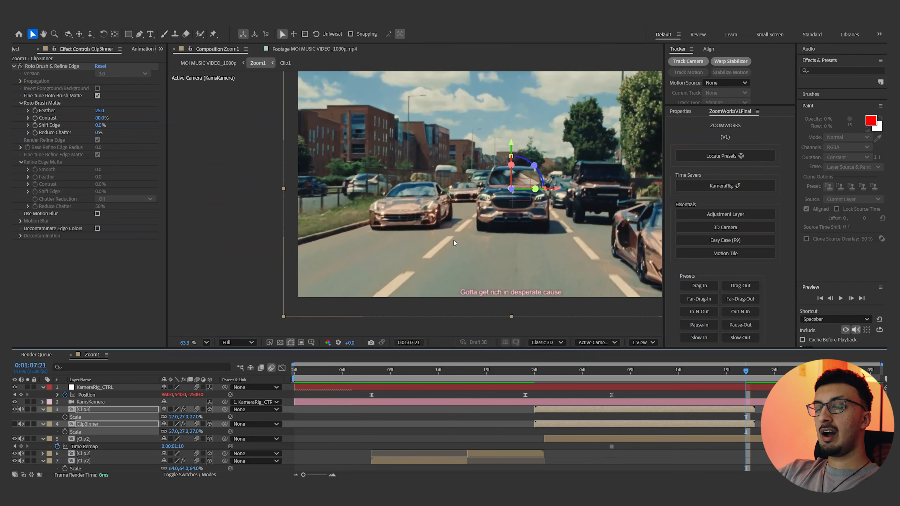
scroll(453, 240, up, 1)
scroll(485, 272, down, 1)
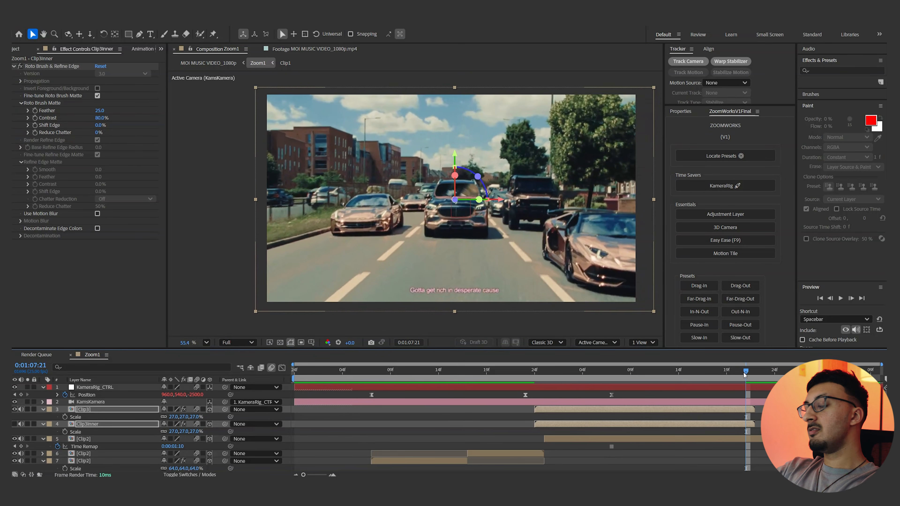
Preview both zooms and examine the helmet-to-car transition at 0:01:06:24 and 0:01:07:00
drag(677, 377, 363, 373)
key(space)
key(space)
key(space)
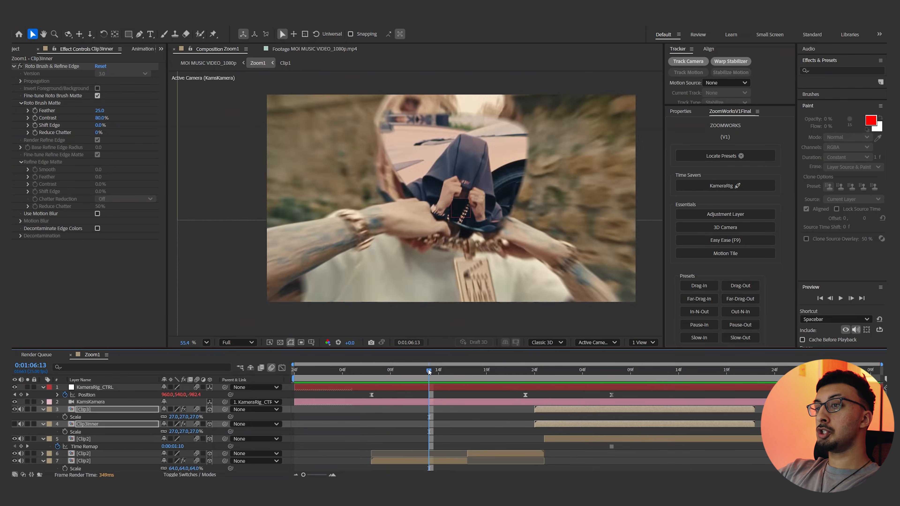
key(space)
click(533, 377)
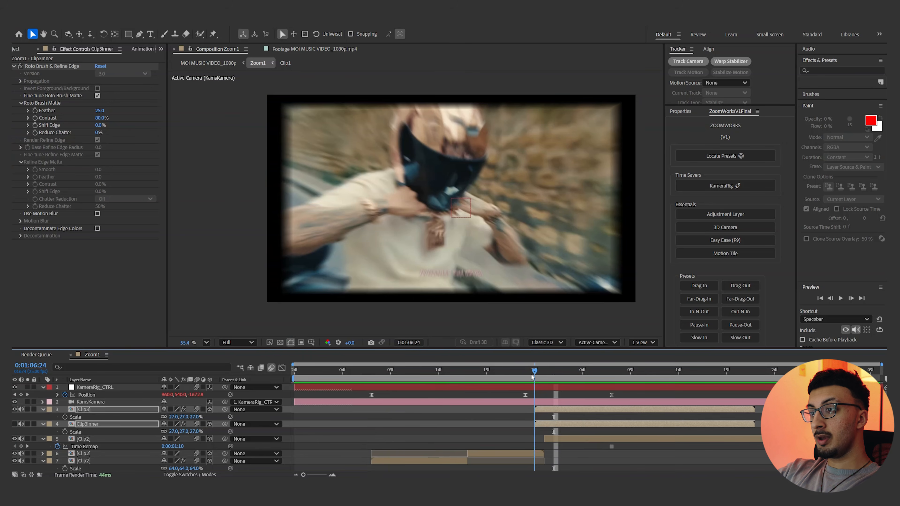
click(546, 372)
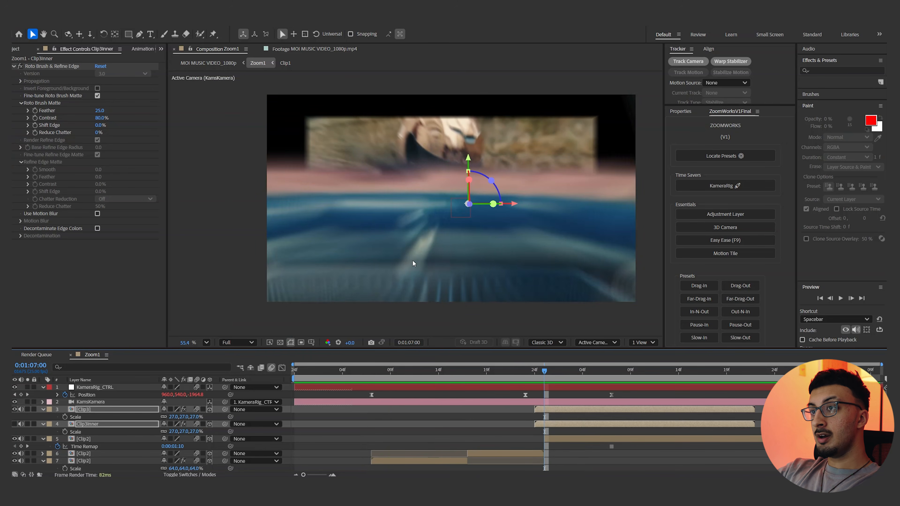
Lower Clip3 and Clip3Inner in the frame and shift both layers one frame earlier to start at 0:01:06:23
scroll(526, 280, down, 2)
drag(543, 268, 546, 340)
drag(557, 409, 548, 409)
Set the KameraRig_CTRL Position keyframe at 0:01:07:07 to Y 580.5 and preview the windshield zoom
drag(527, 370, 611, 375)
click(611, 395)
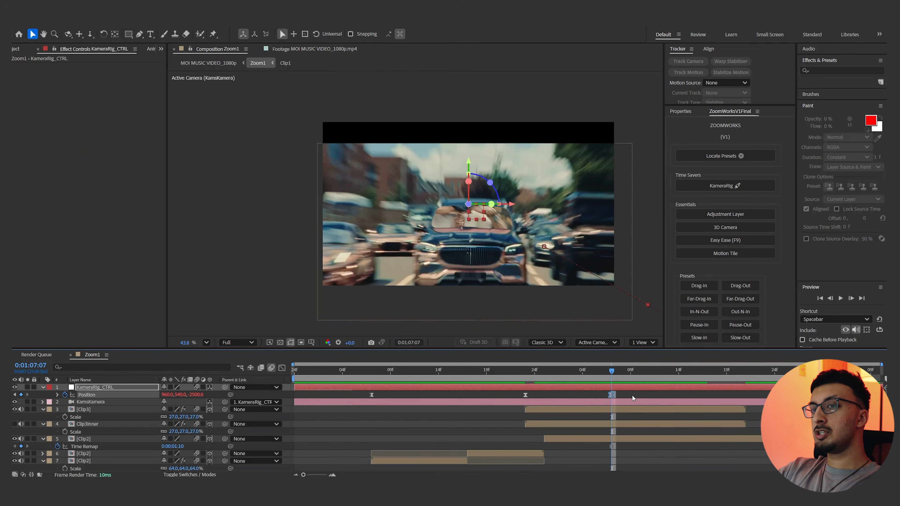
scroll(308, 168, up, 3)
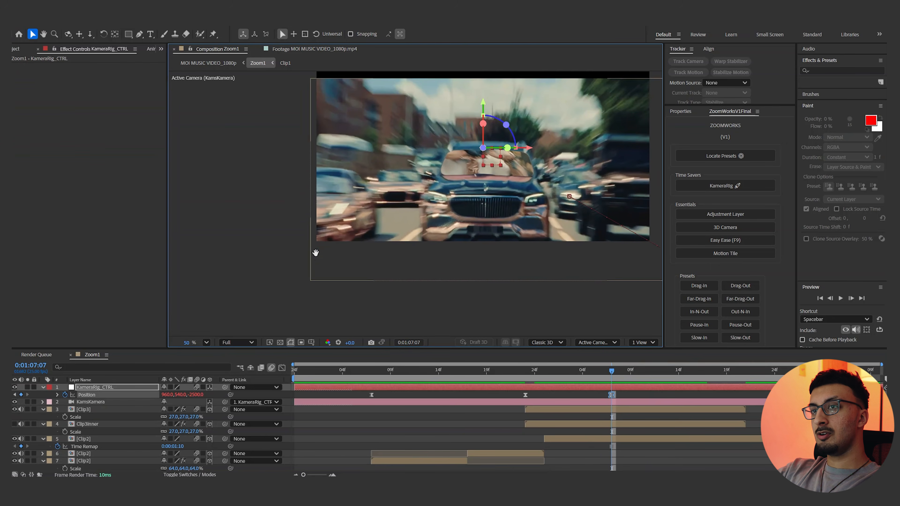
drag(181, 395, 216, 395)
drag(586, 371, 497, 372)
key(space)
key(space)
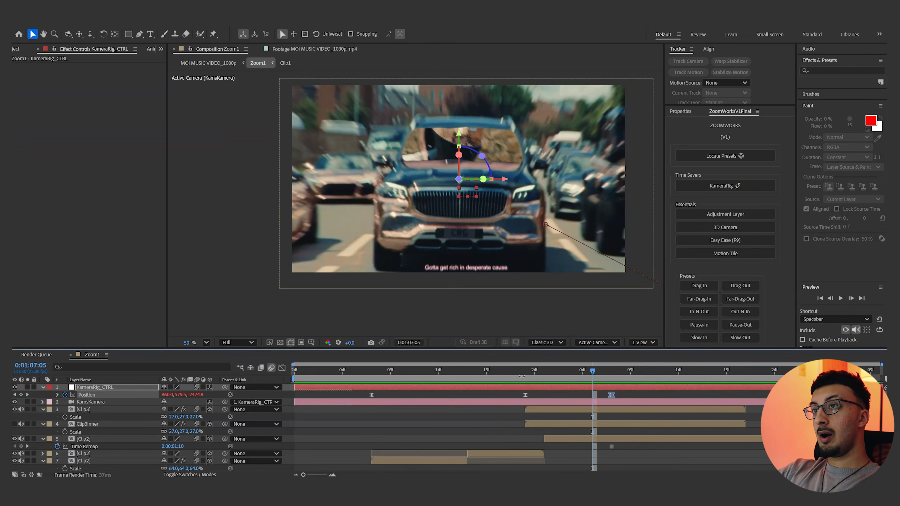
Apply Motion Tile with 270 output width and height and mirrored edges to the trailing Clip2 segment, add Motion Tile to its frozen copy, and preview
click(536, 374)
click(503, 454)
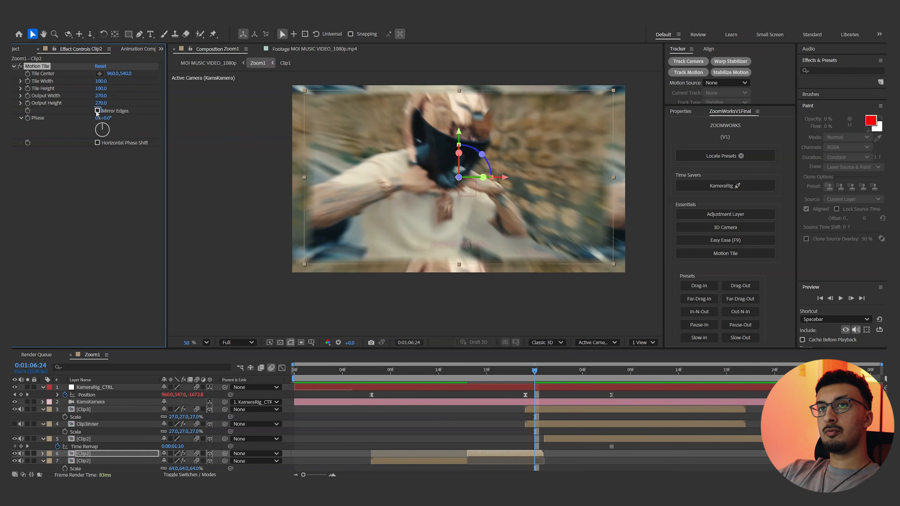
click(547, 439)
click(554, 373)
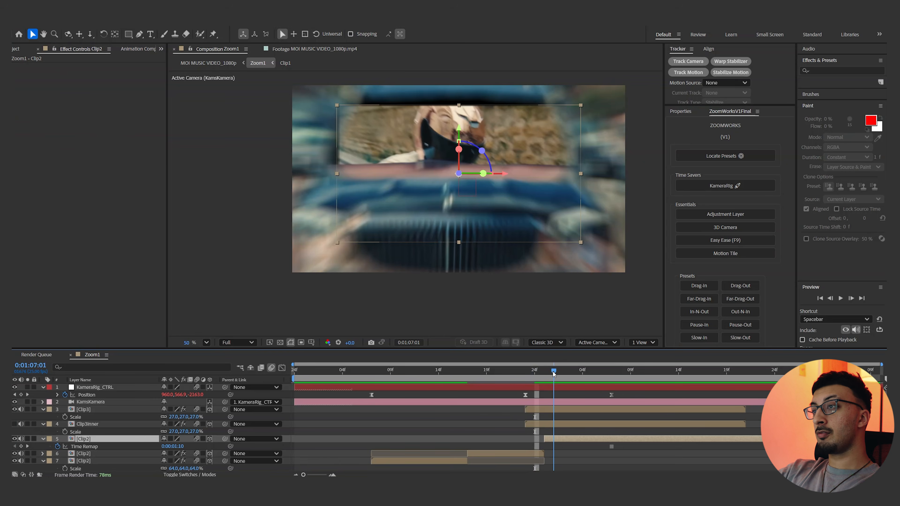
click(705, 253)
click(381, 278)
key(space)
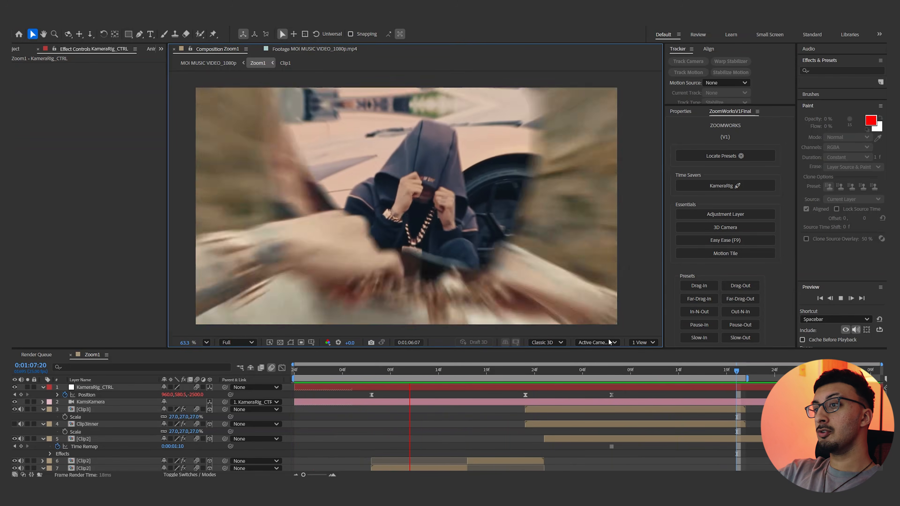
Examine the windshield zoom frame by frame around 0:01:07:06 to 0:01:07:08, including the end of the KameraRig_CTRL Position animation
drag(540, 372, 601, 357)
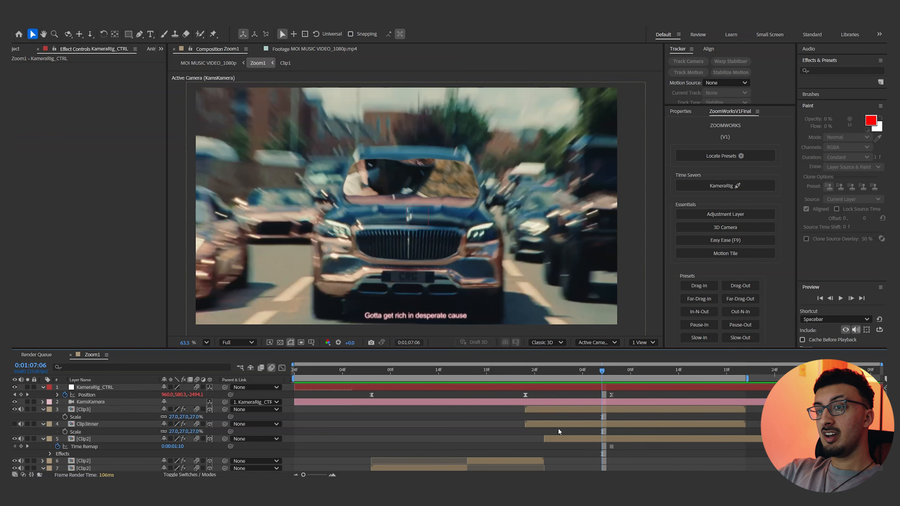
click(569, 436)
mouse_move(604, 374)
mouse_down()
mouse_move(678, 372)
mouse_move(593, 372)
mouse_up()
mouse_move(611, 372)
mouse_down()
mouse_move(410, 373)
mouse_move(596, 367)
mouse_up()
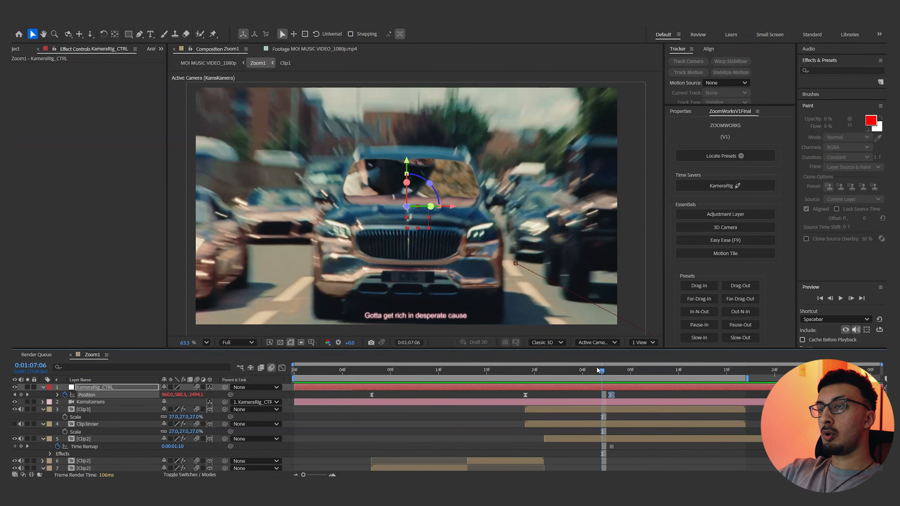
click(617, 372)
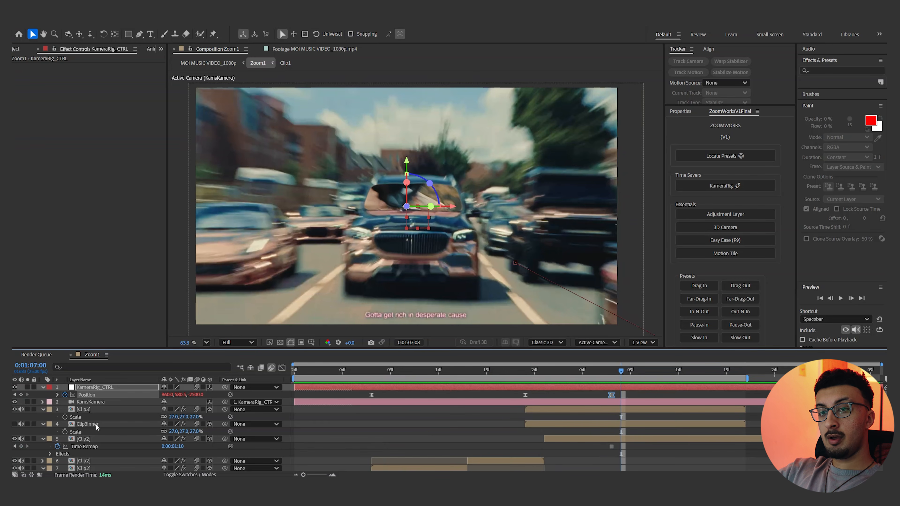
Open the composition behind Clip3Inner and play through its car footage from 0:00:01:11 to examine the intact windshield
double_click(88, 424)
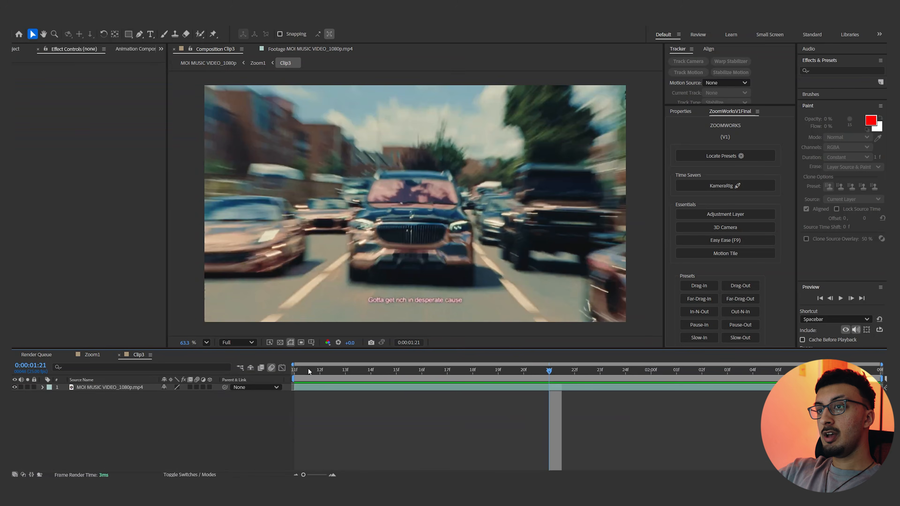
click(308, 368)
key(space)
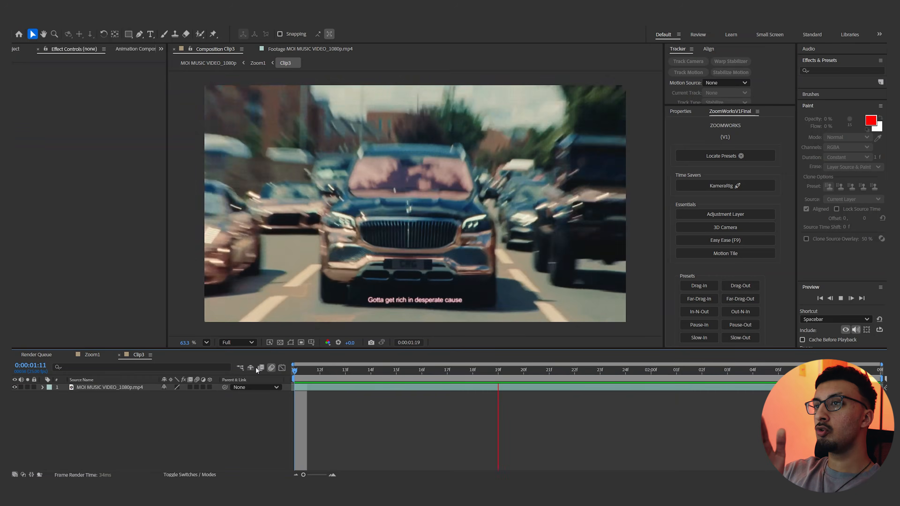
key(space)
drag(296, 374, 491, 372)
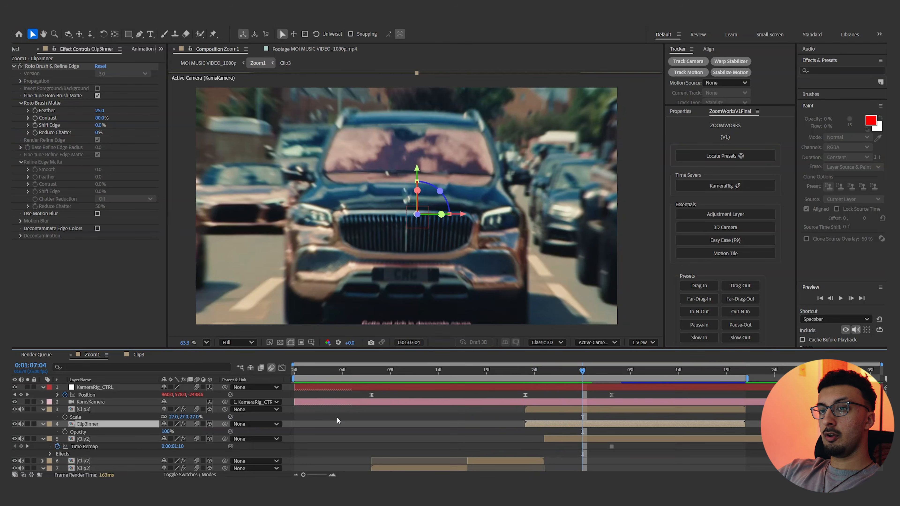
Show Clip3Inner in Zoom1, keyframe its Position at 0:01:07:04, and lower it to Y 651 at 0:01:07:01 to uncover the windshield opening
drag(166, 432, 223, 426)
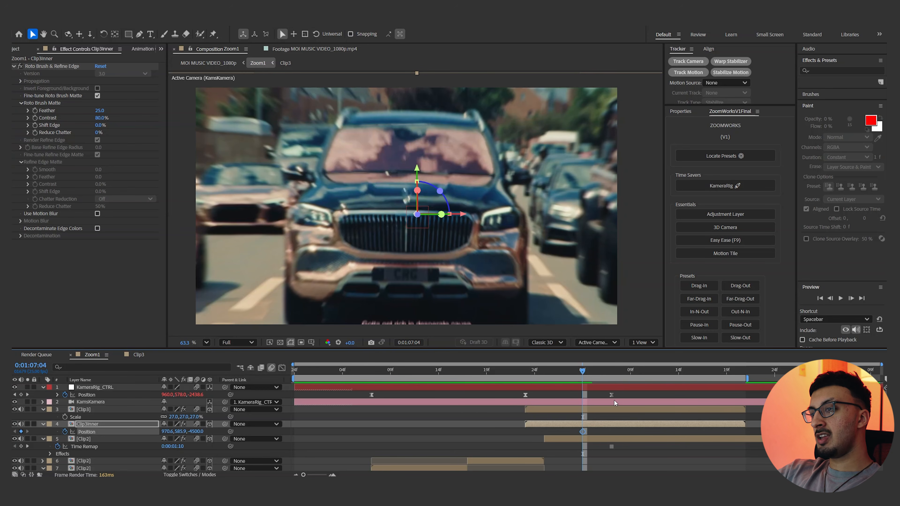
click(573, 378)
click(558, 378)
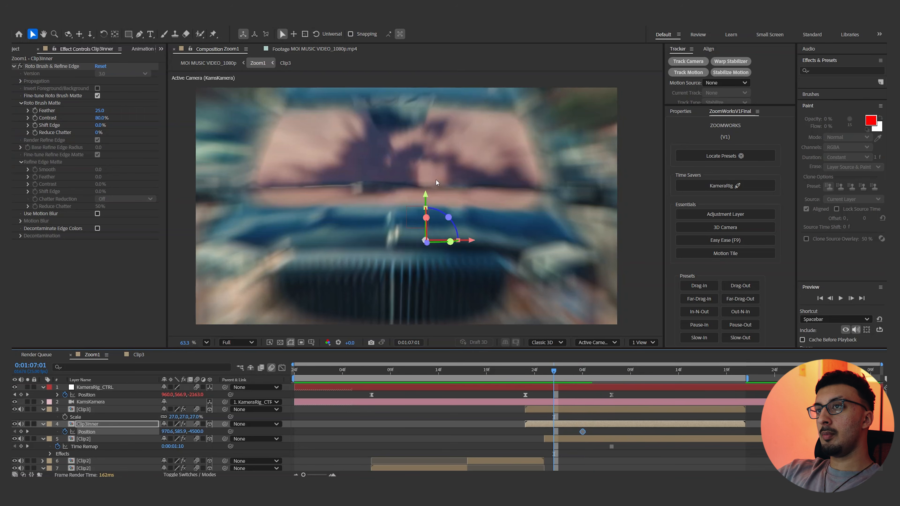
drag(399, 157, 399, 268)
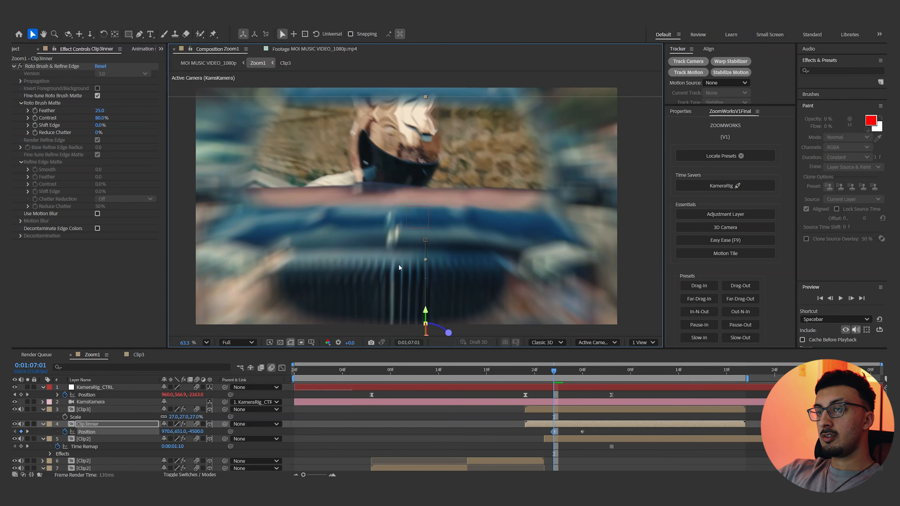
drag(560, 377, 573, 374)
click(516, 372)
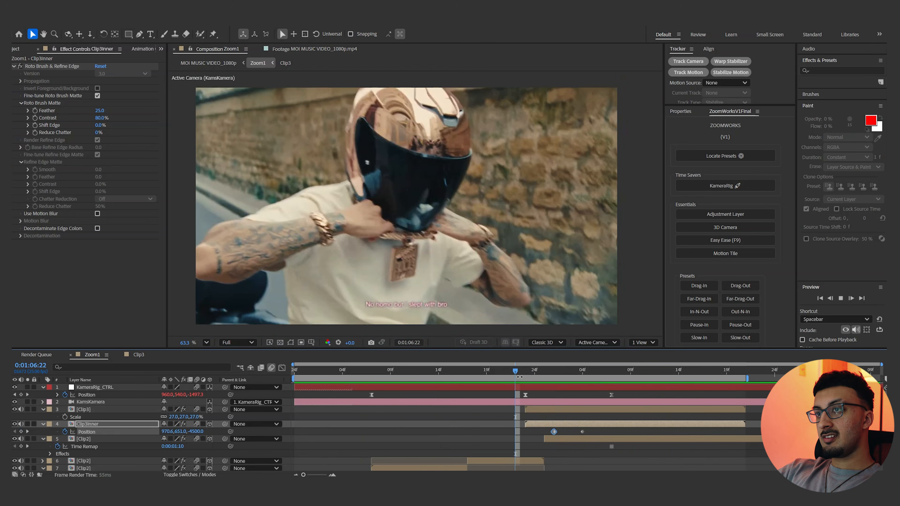
Ease Clip3Inner's two Position keyframes, retime them to 0:01:07:00 and 0:01:07:06, and preview the windshield sliding into place
key(space)
drag(527, 372, 565, 363)
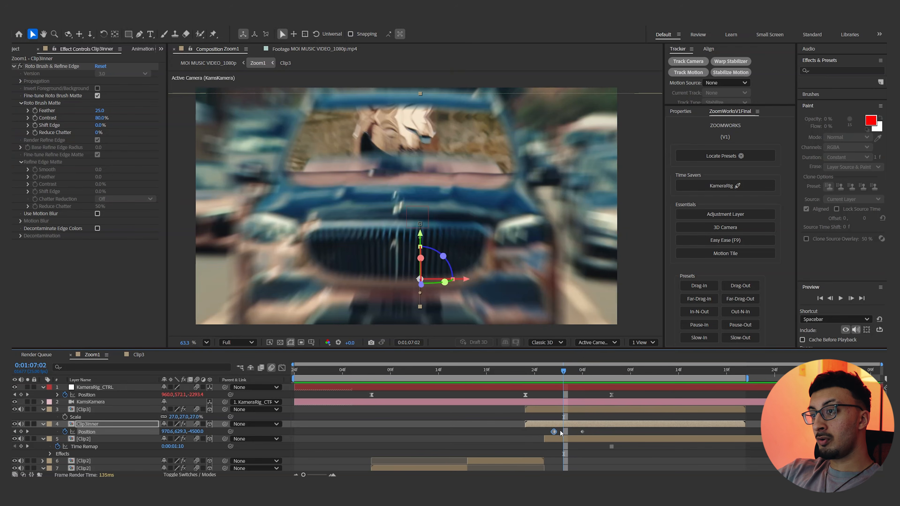
drag(584, 429, 526, 428)
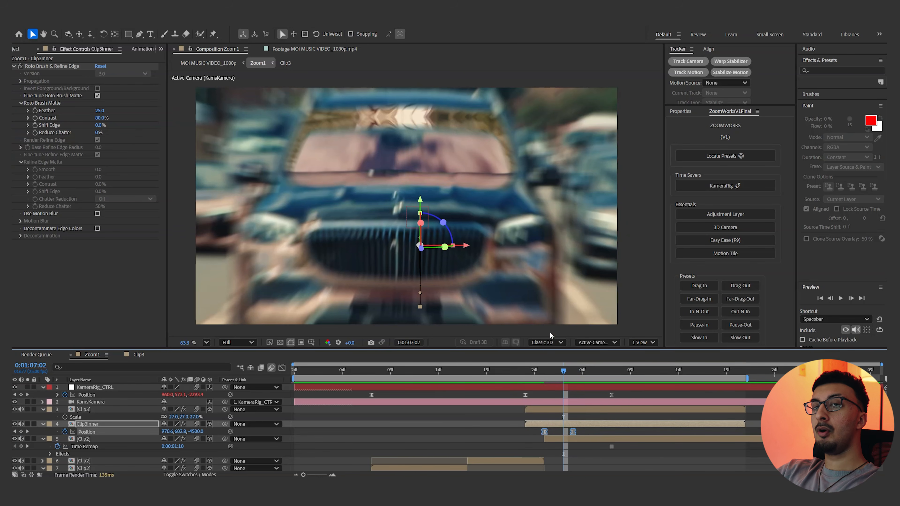
key(space)
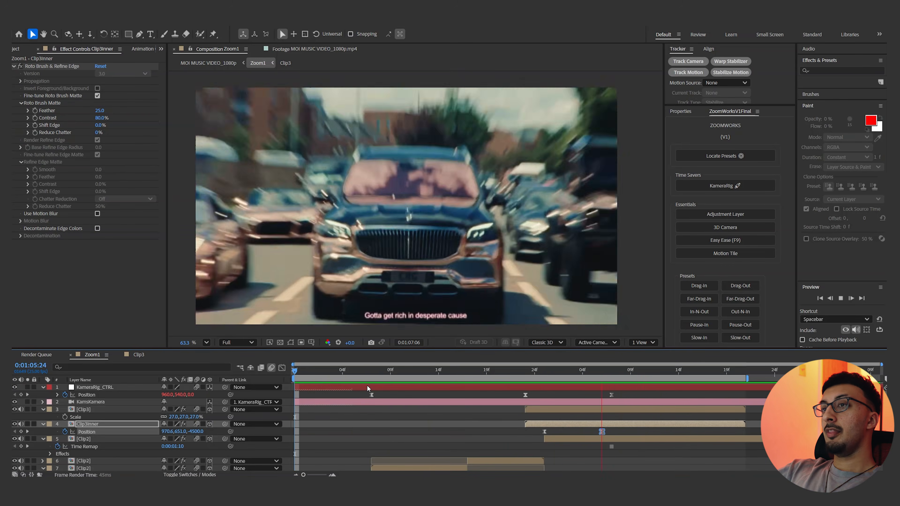